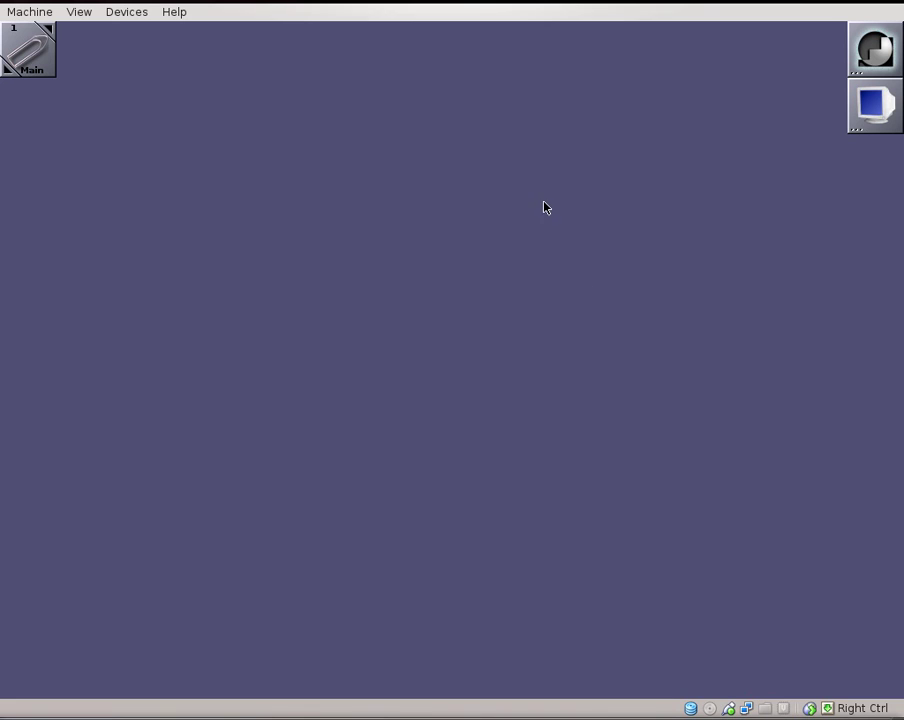
Shift the dock, pull the clip off its corner, attach the terminal launcher, and move both to the centre.
drag(872, 48, 265, 20)
drag(40, 40, 181, 135)
drag(894, 115, 251, 148)
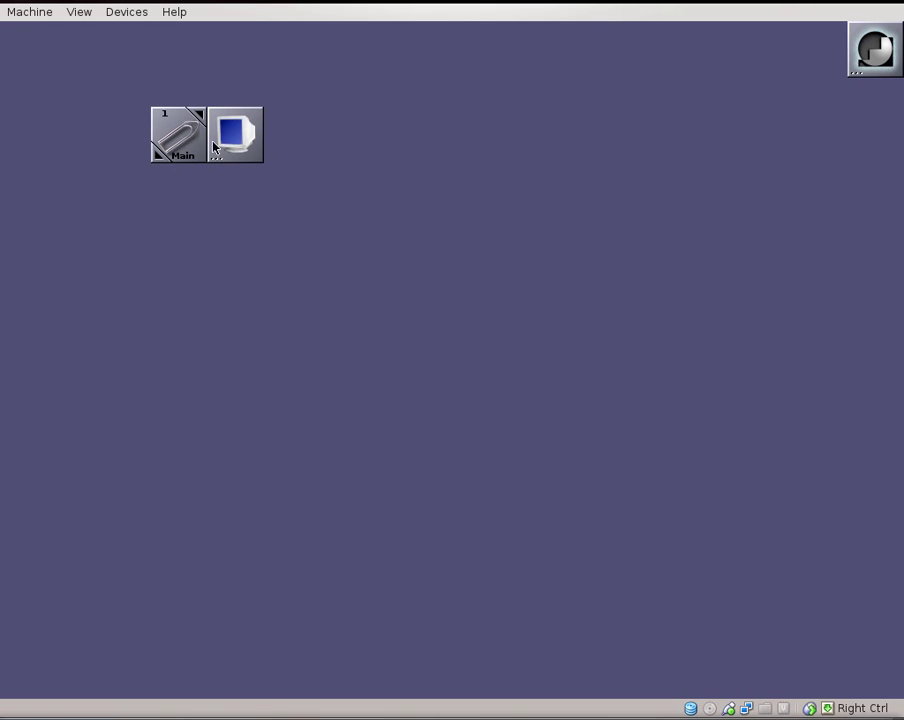
drag(169, 138, 279, 224)
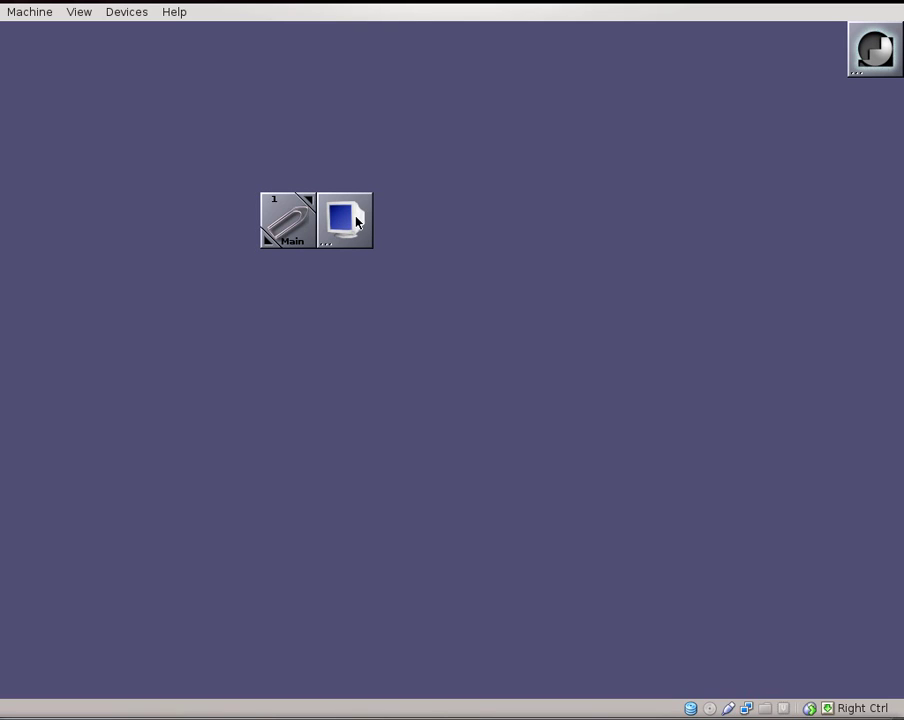
Return the terminal launcher to the dock and create a new workspace from the root menu's Workspaces submenu.
drag(358, 222, 888, 106)
right_click(437, 130)
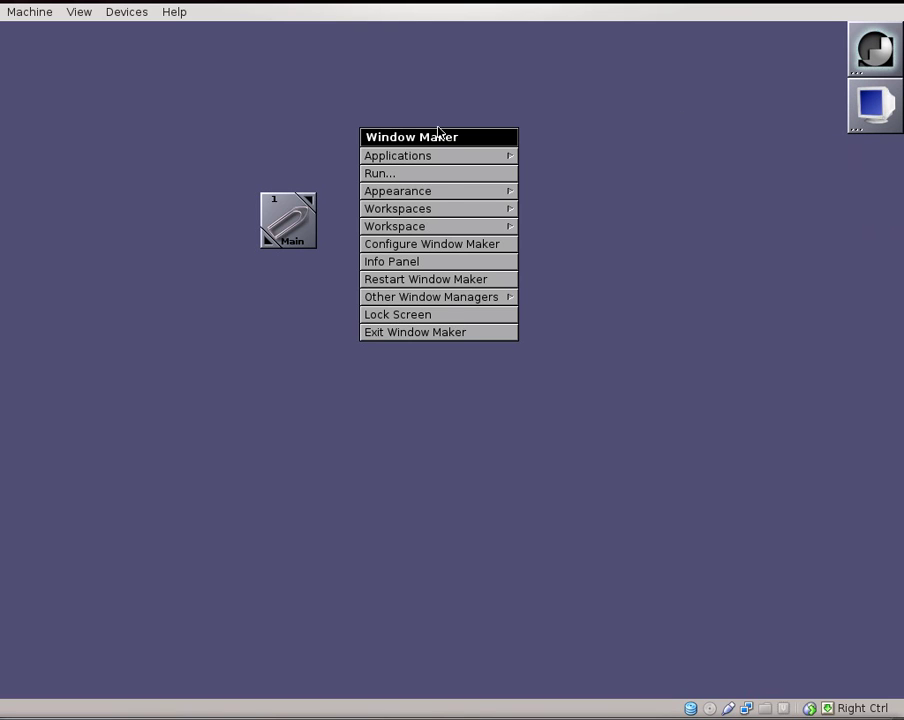
click(432, 225)
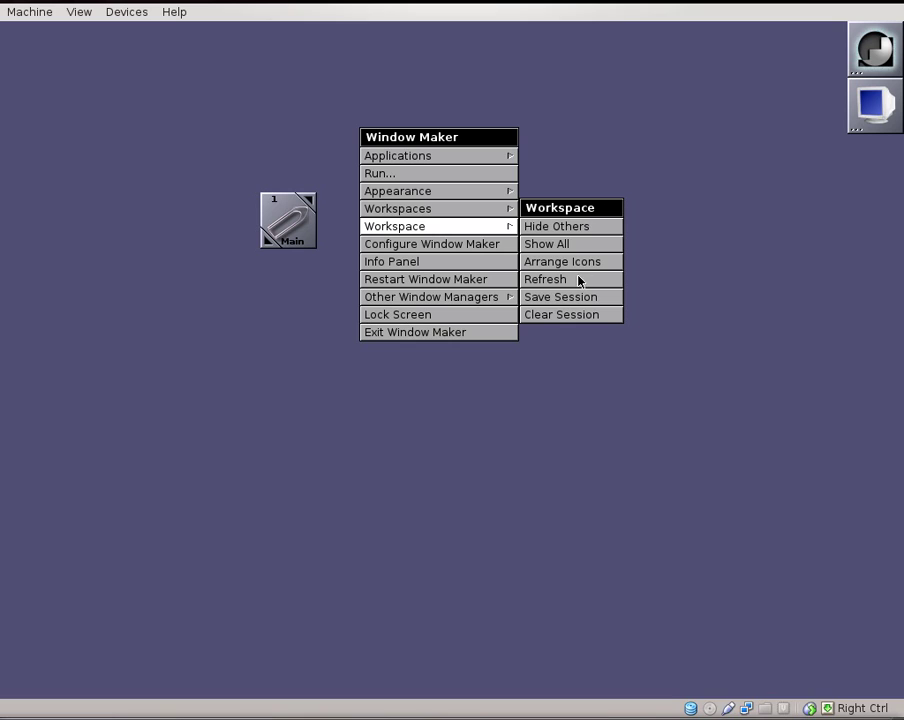
click(460, 208)
click(556, 212)
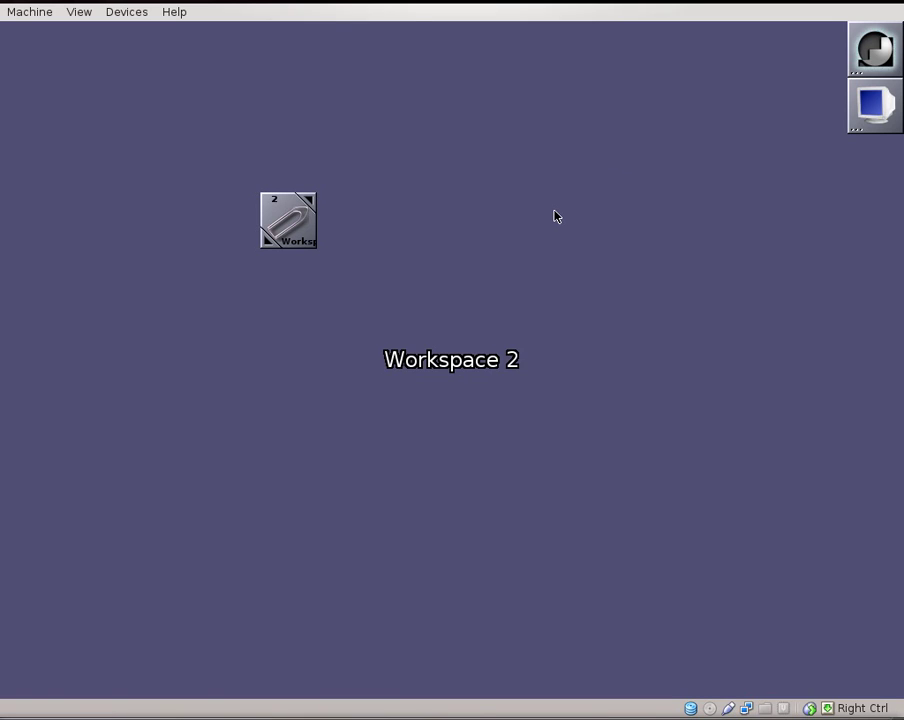
On Main, reattach the launcher to the clip, then return the launcher to the dock and the clip to its corner.
click(272, 242)
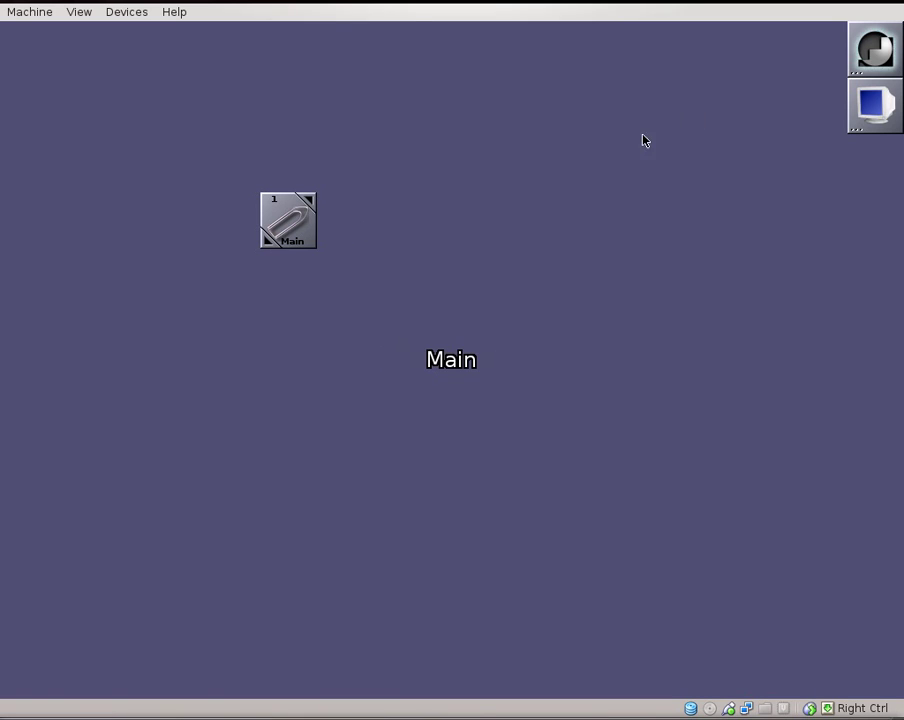
drag(868, 110, 340, 232)
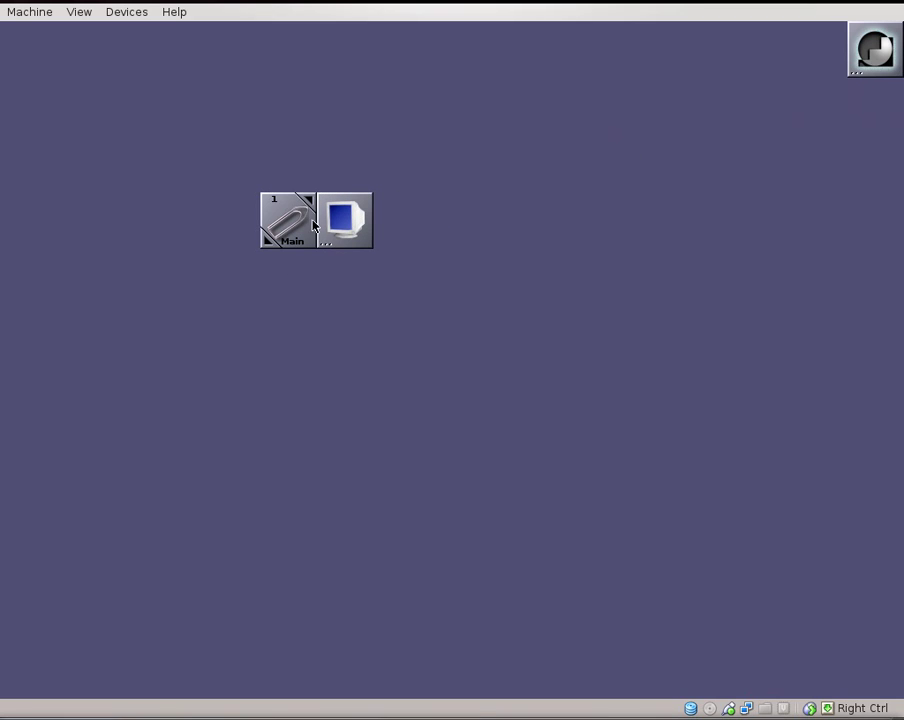
click(308, 202)
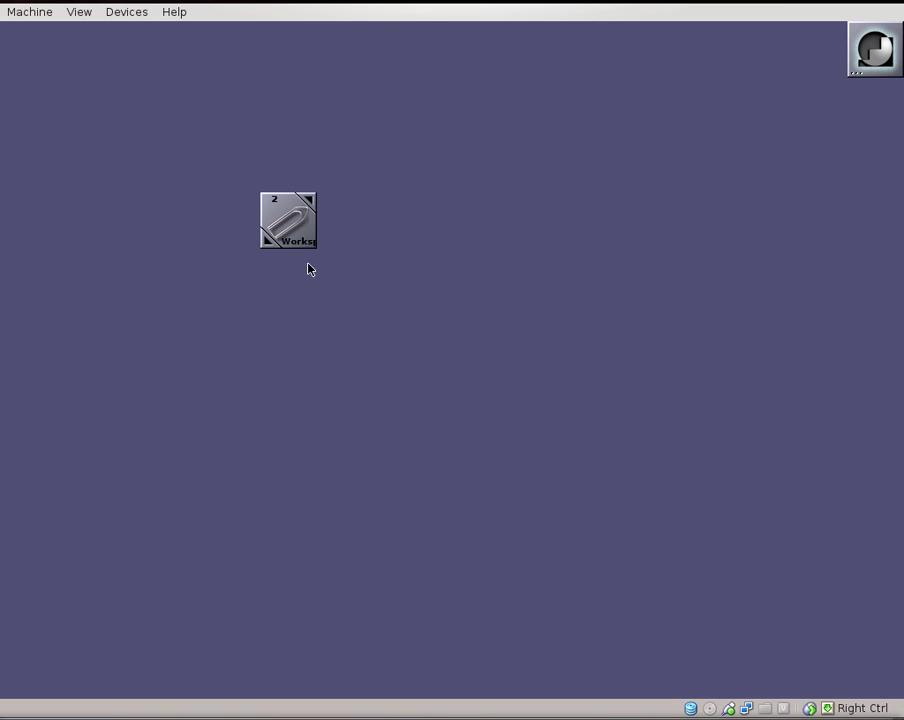
click(268, 242)
drag(341, 217, 870, 102)
drag(288, 218, 6, 30)
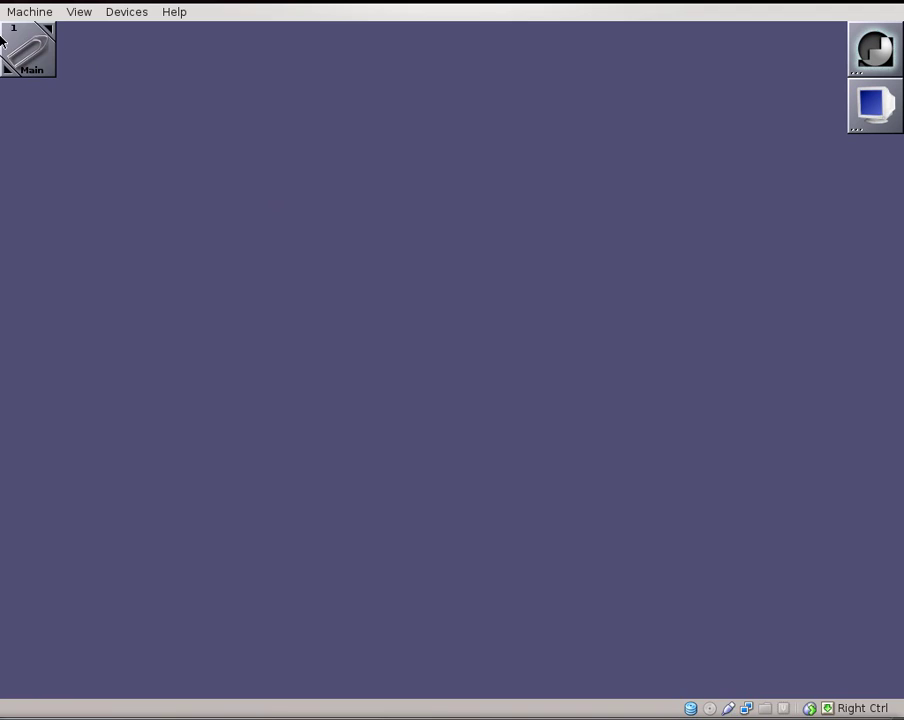
Toggle between Main and Workspace 2 with the clip arrows, ending on Main.
click(46, 28)
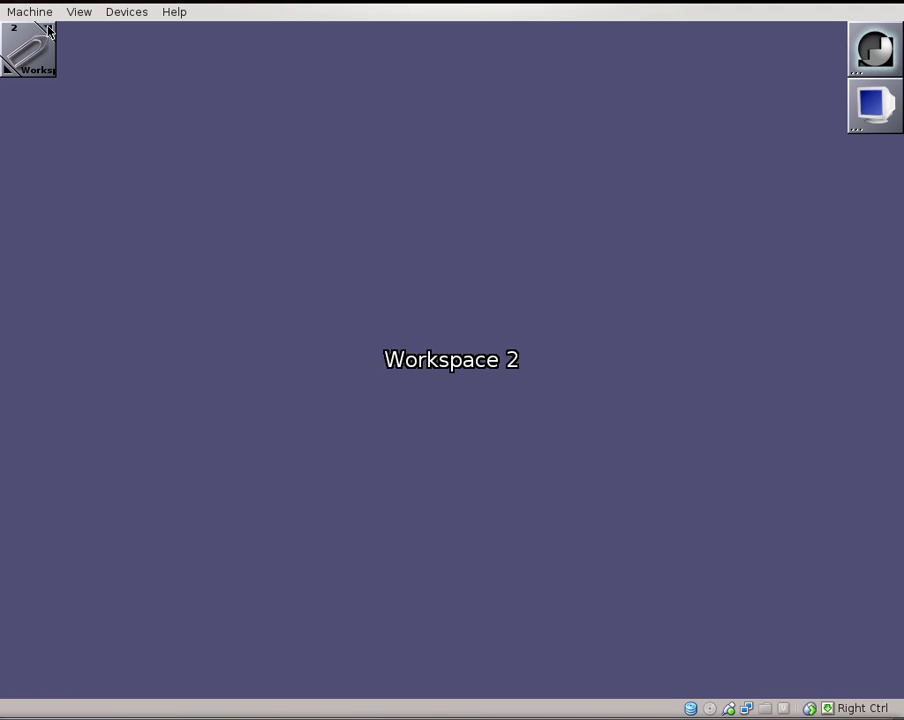
click(12, 76)
click(12, 76)
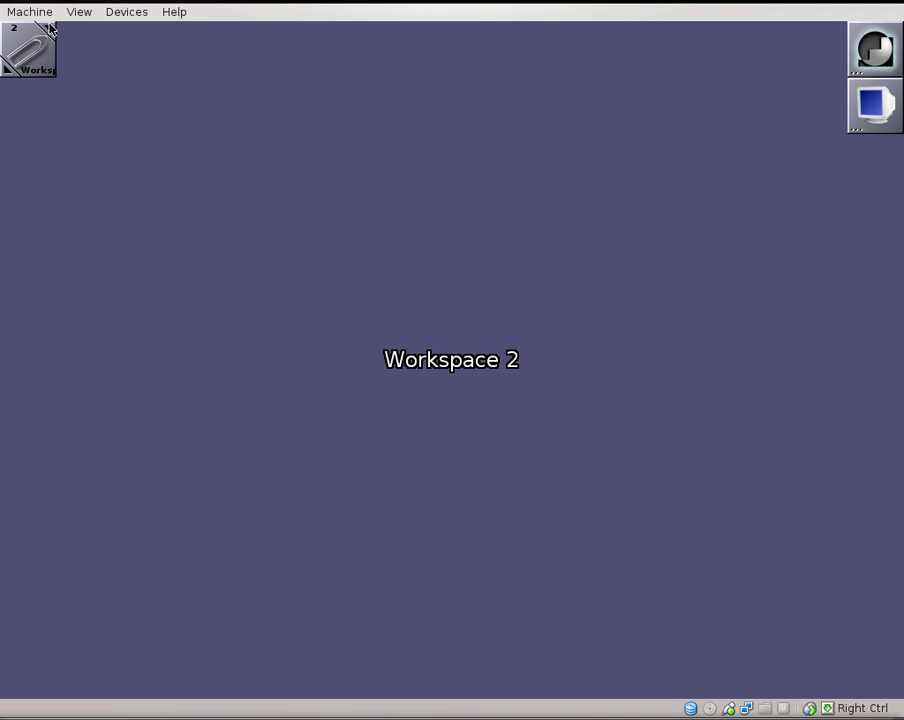
click(12, 75)
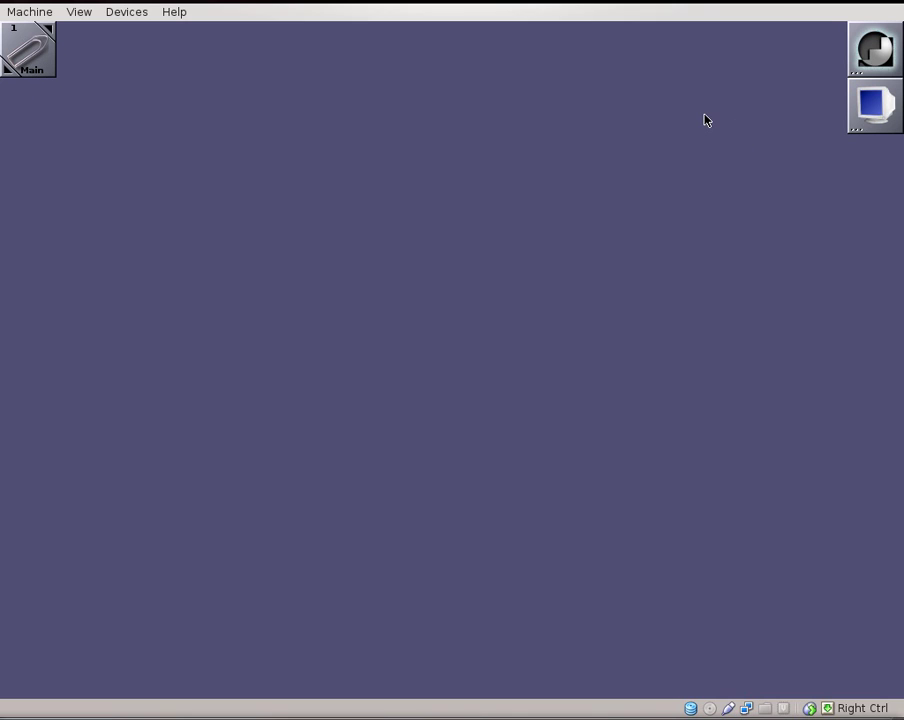
right_click(322, 135)
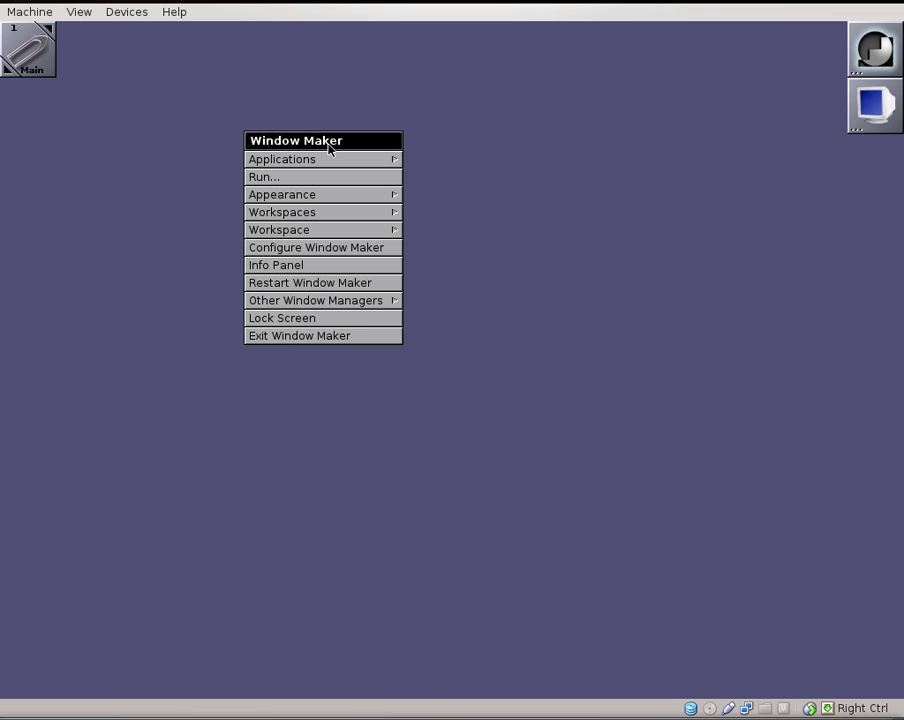
click(315, 178)
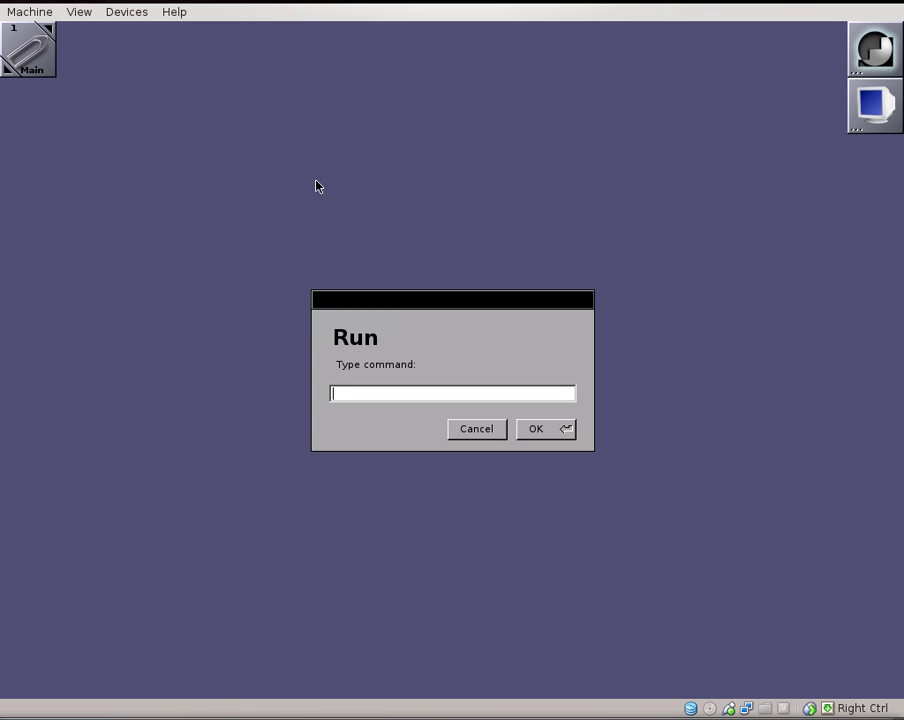
click(463, 431)
right_click(330, 192)
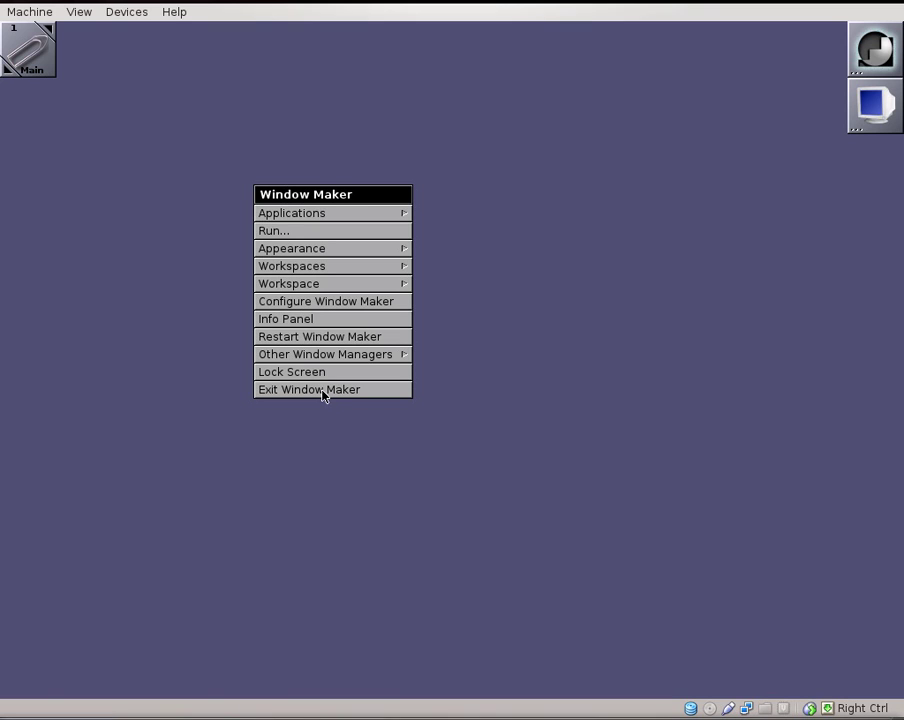
click(374, 196)
click(402, 194)
double_click(868, 54)
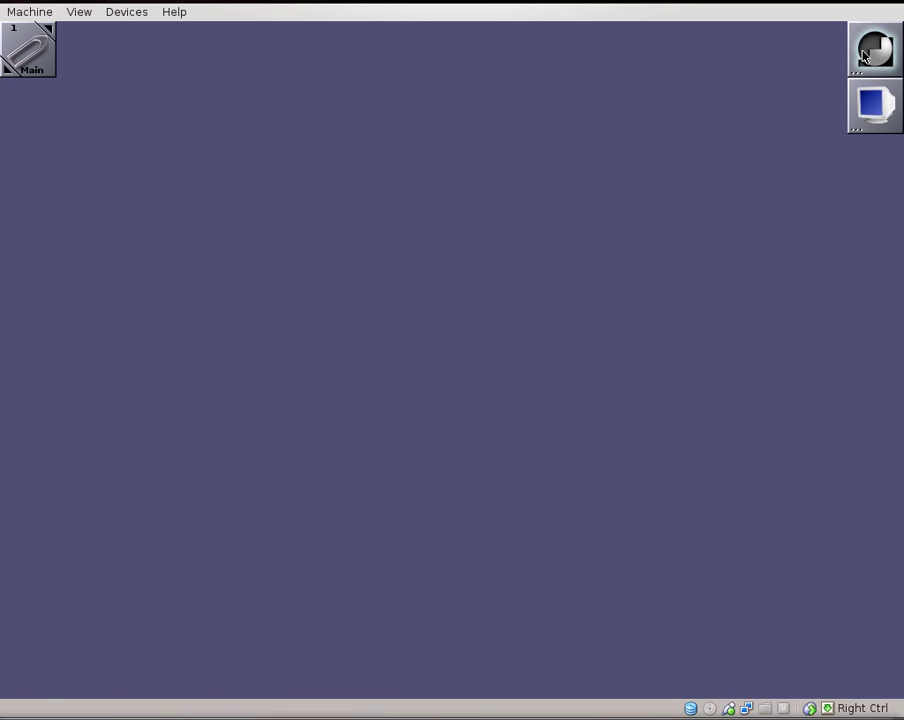
drag(257, 31, 427, 151)
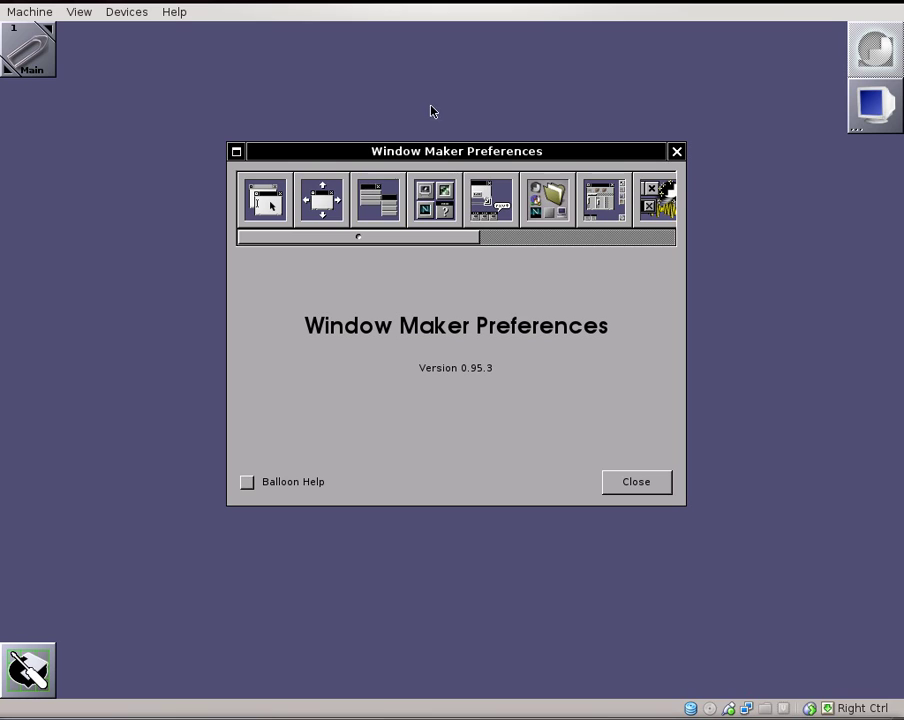
click(321, 200)
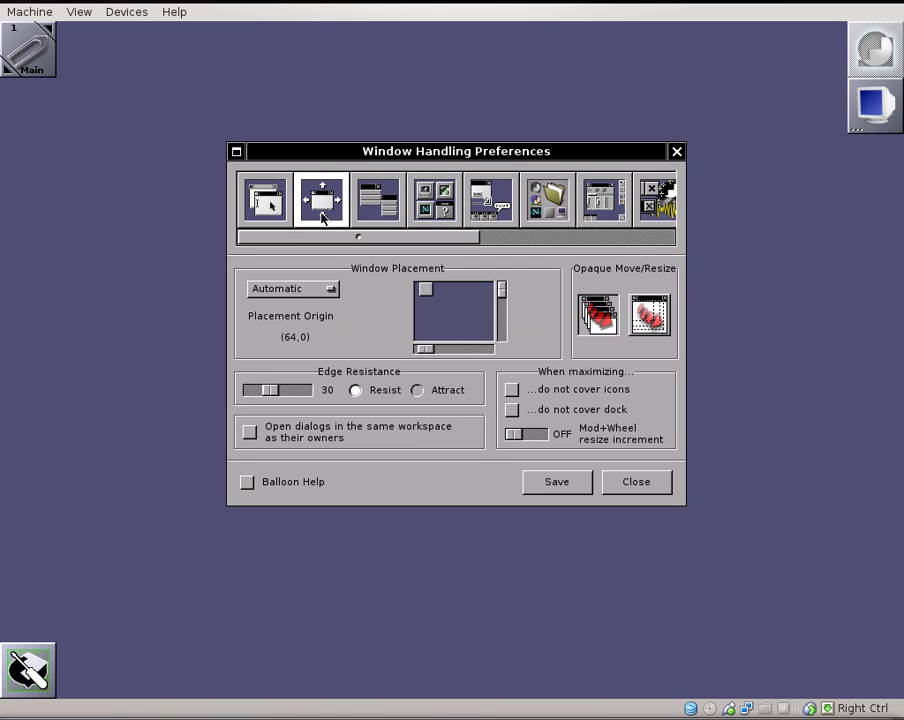
click(676, 154)
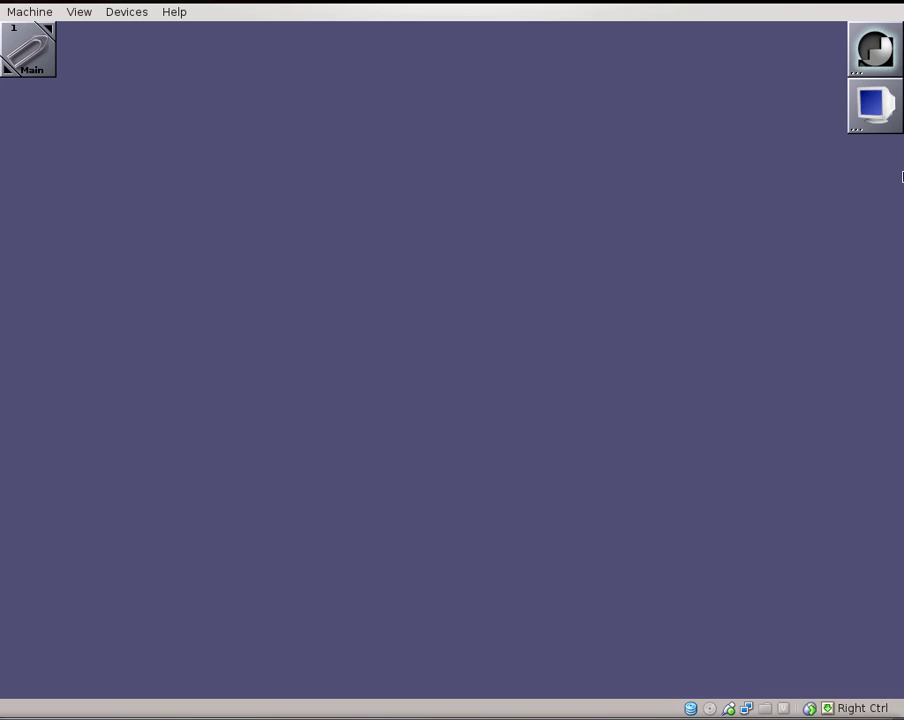
Start xterm from the dock icon and close the Window Maker Preferences window that also opened.
double_click(880, 108)
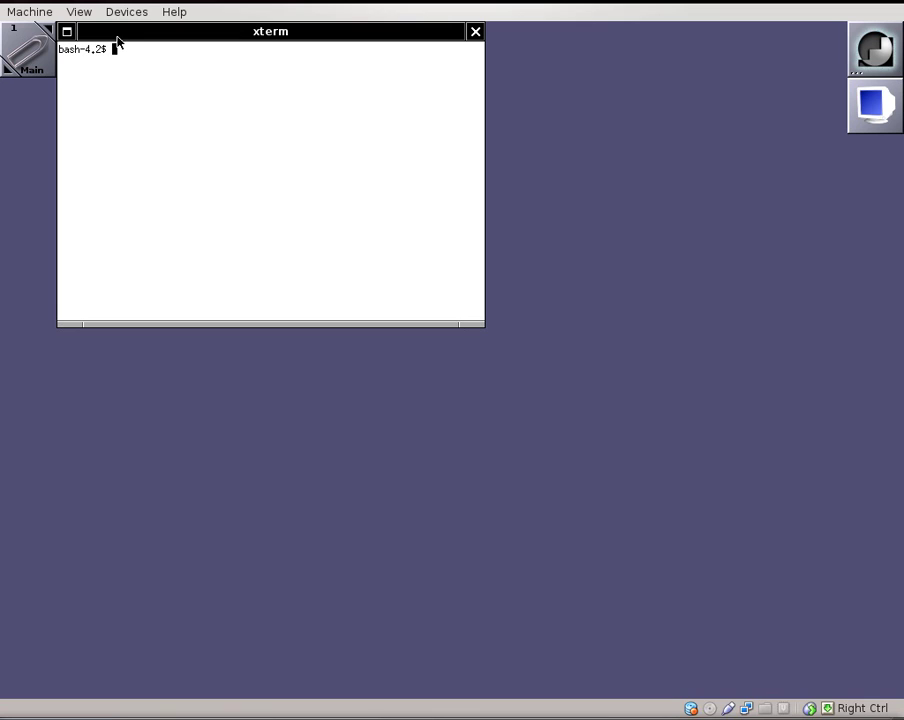
double_click(875, 50)
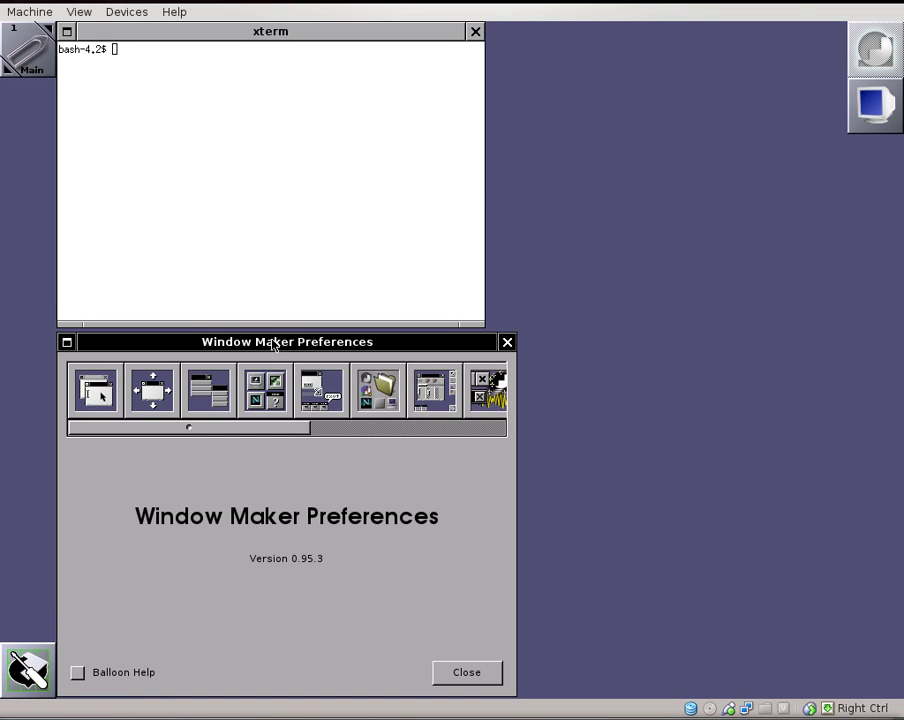
drag(273, 345, 339, 76)
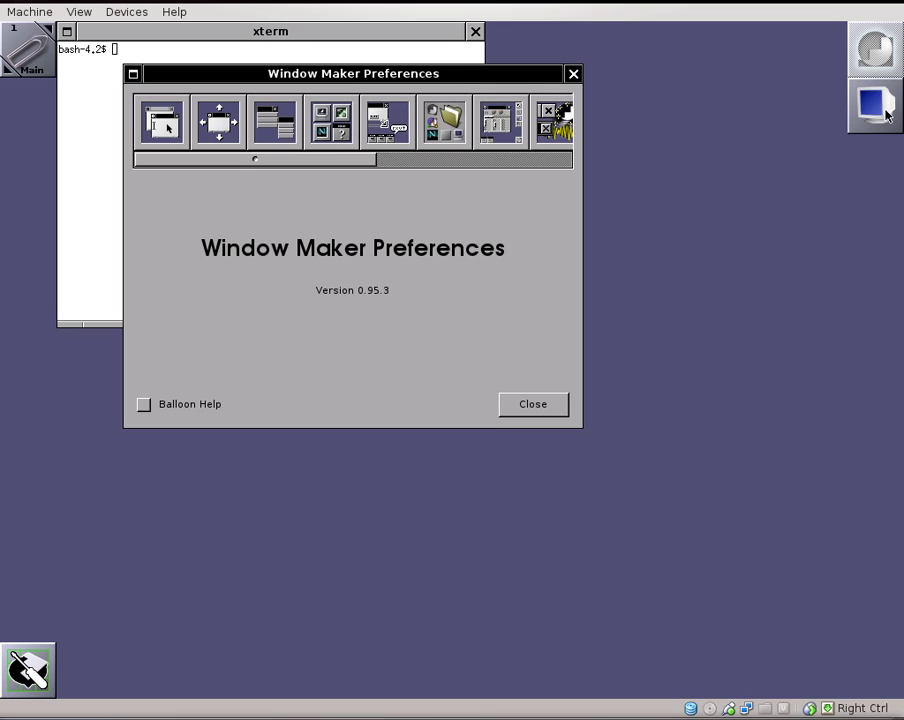
key(alt+Tab)
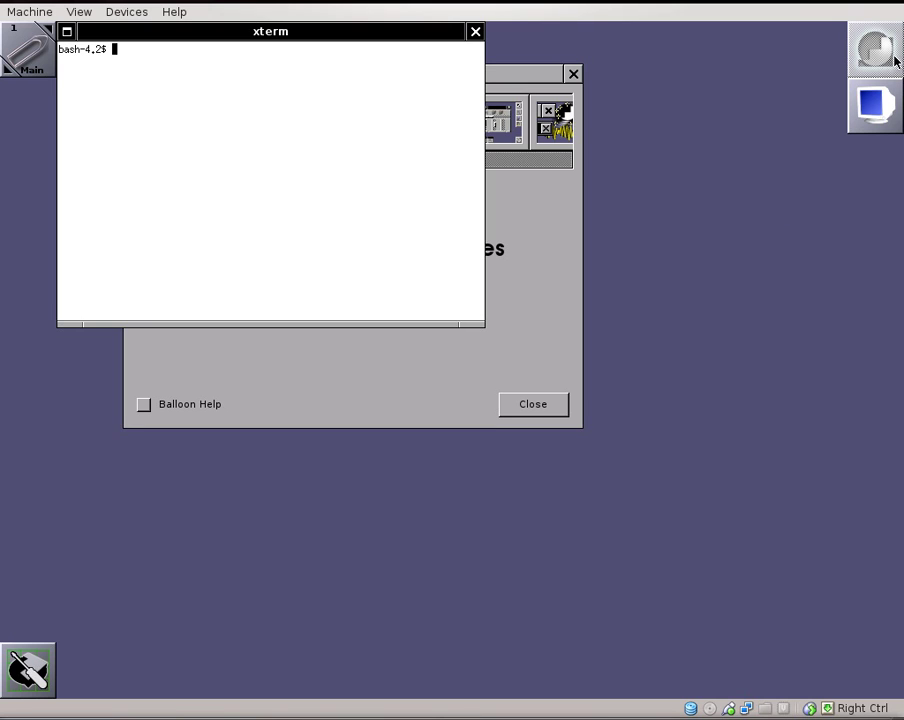
click(306, 422)
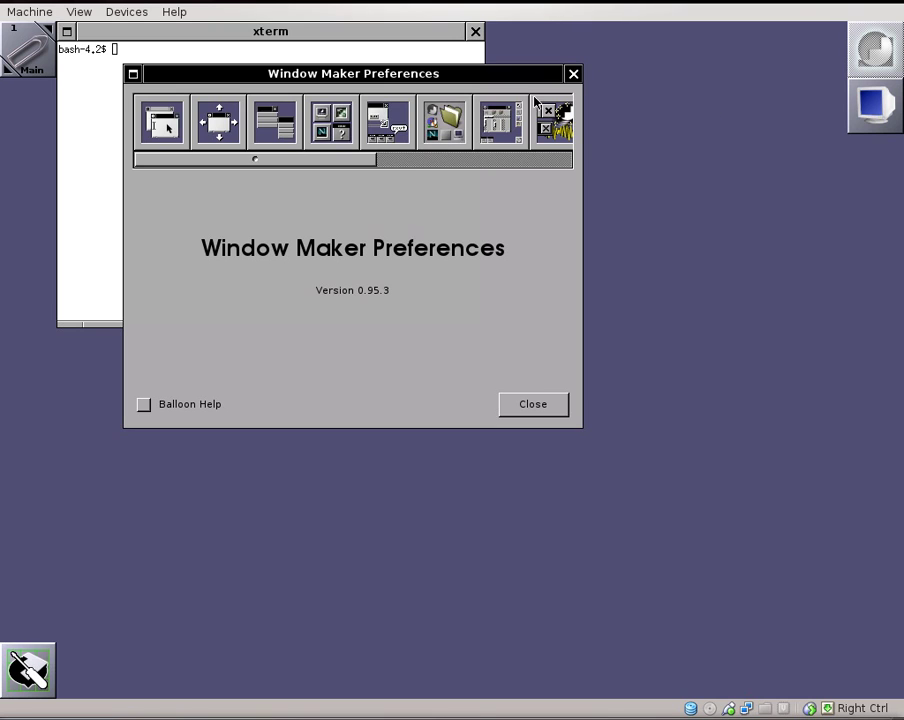
click(572, 73)
Launch a second terminal from the launcher's menu and close it again.
right_click(879, 102)
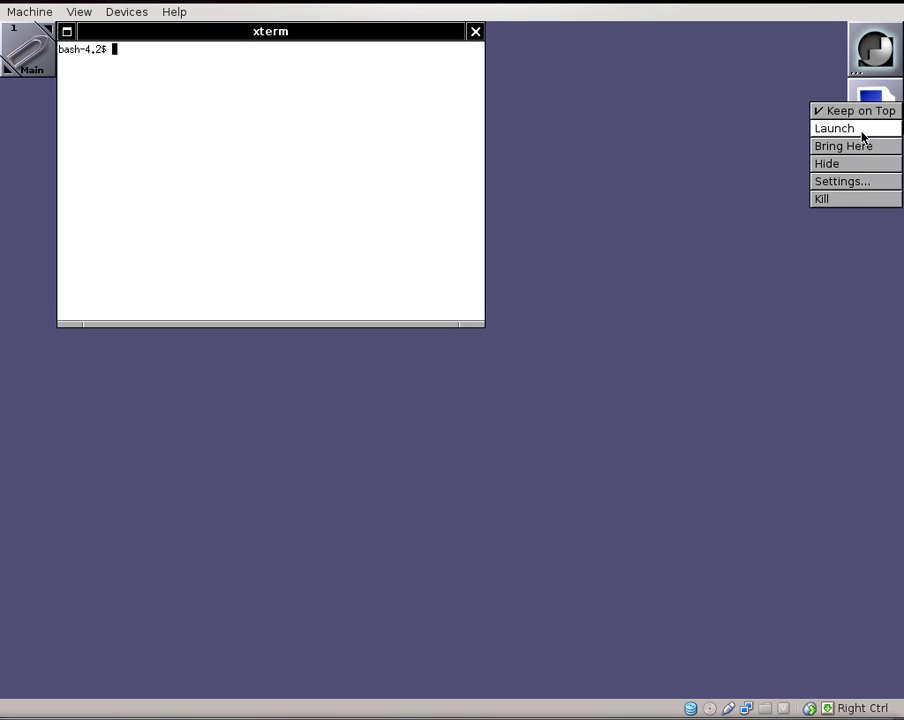
click(856, 130)
click(477, 343)
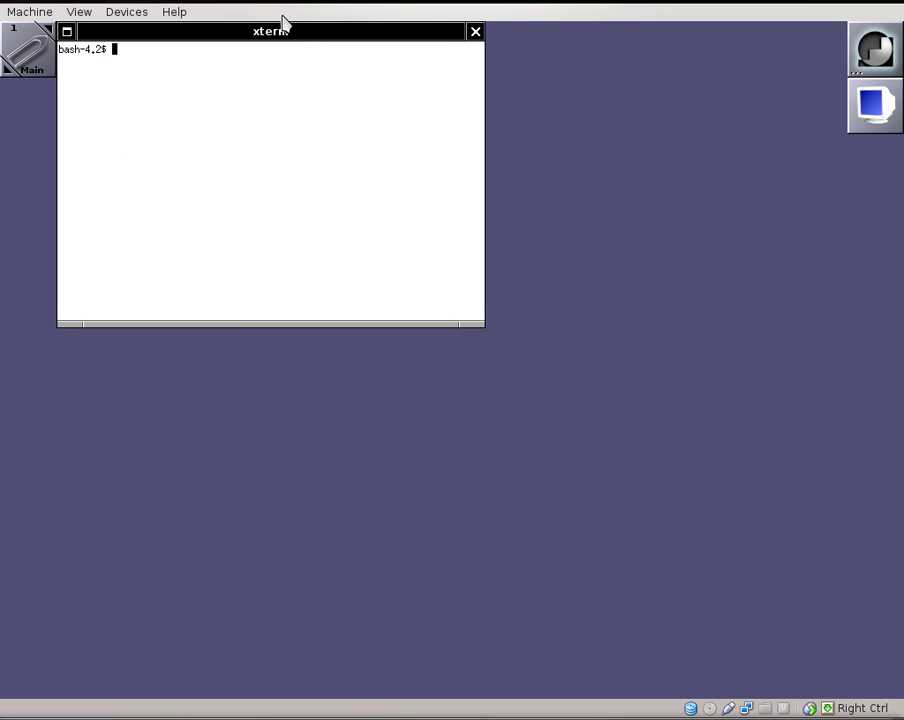
Centre the terminal, run xterm to spawn a second terminal, and arrange both windows.
drag(284, 33, 454, 157)
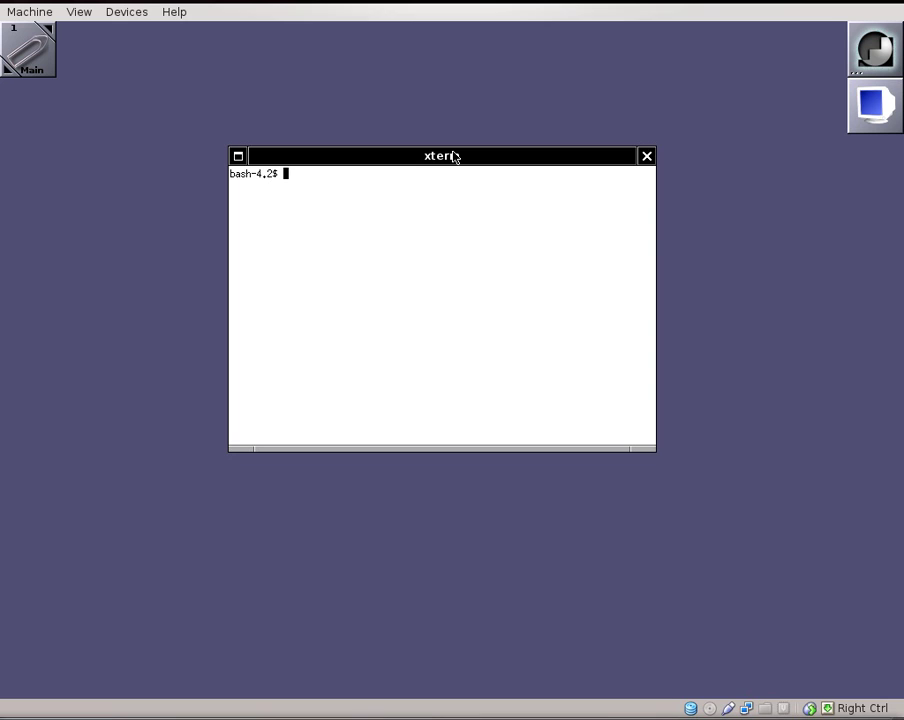
text(xterm)
key(Return)
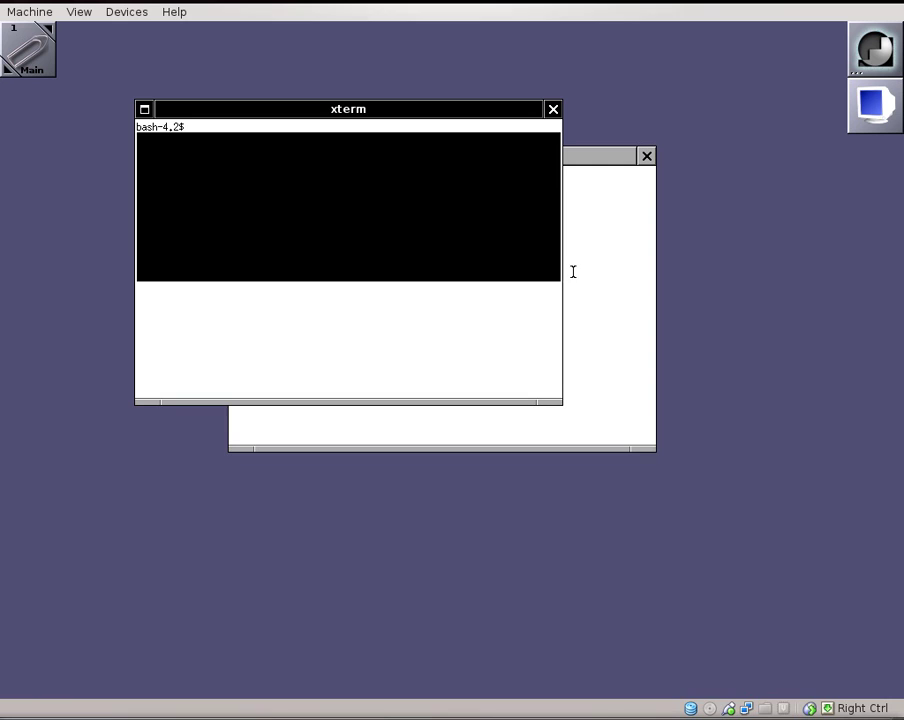
drag(437, 113, 786, 300)
click(450, 272)
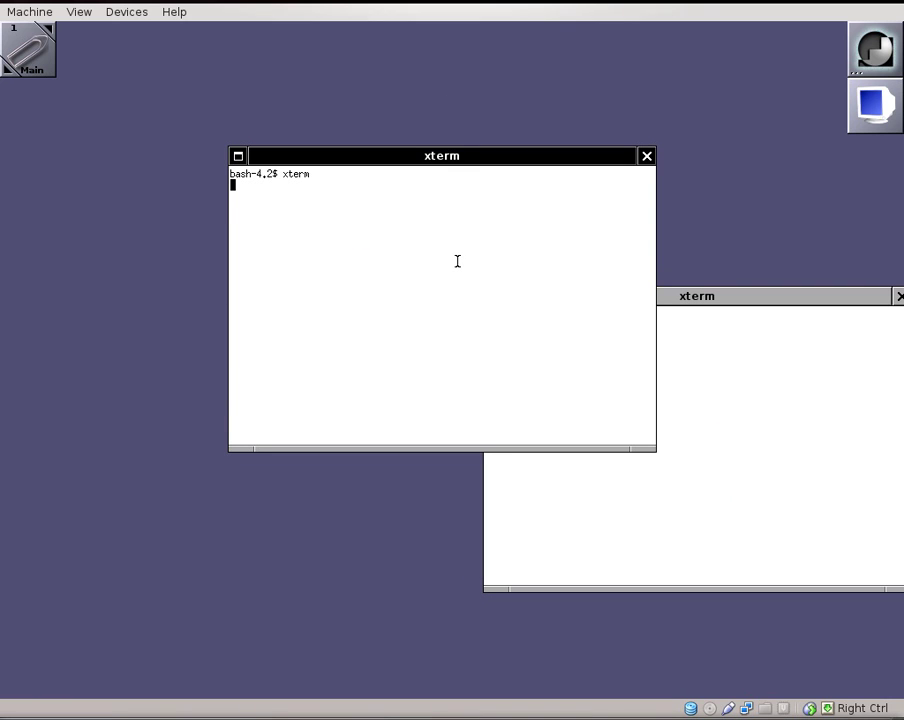
key(Return)
key(Return)
drag(462, 152, 332, 74)
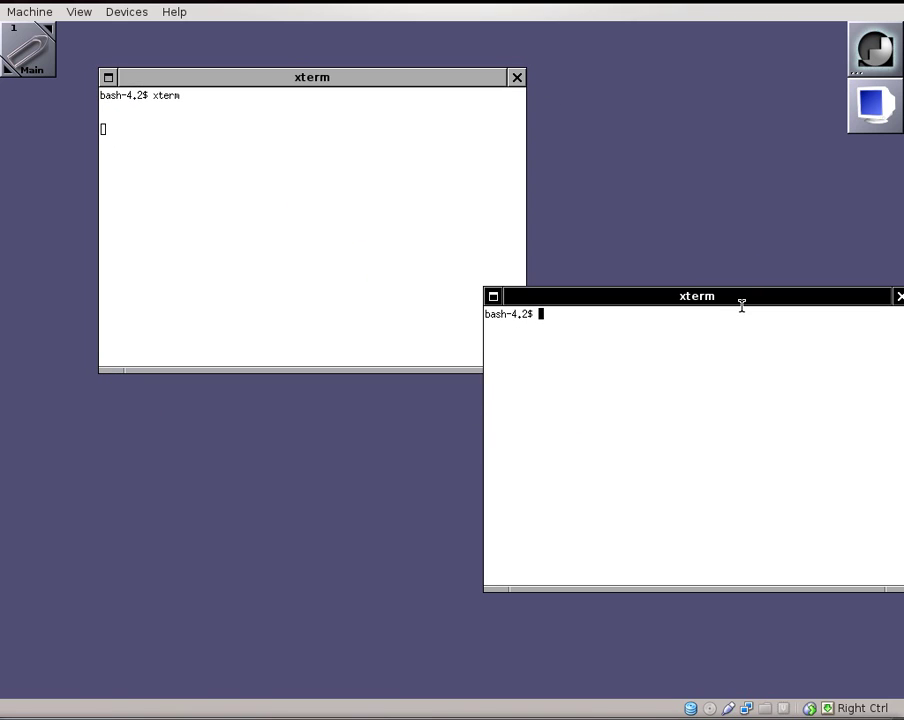
Shift the new xterm slightly left and close it with exit.
drag(706, 304, 657, 307)
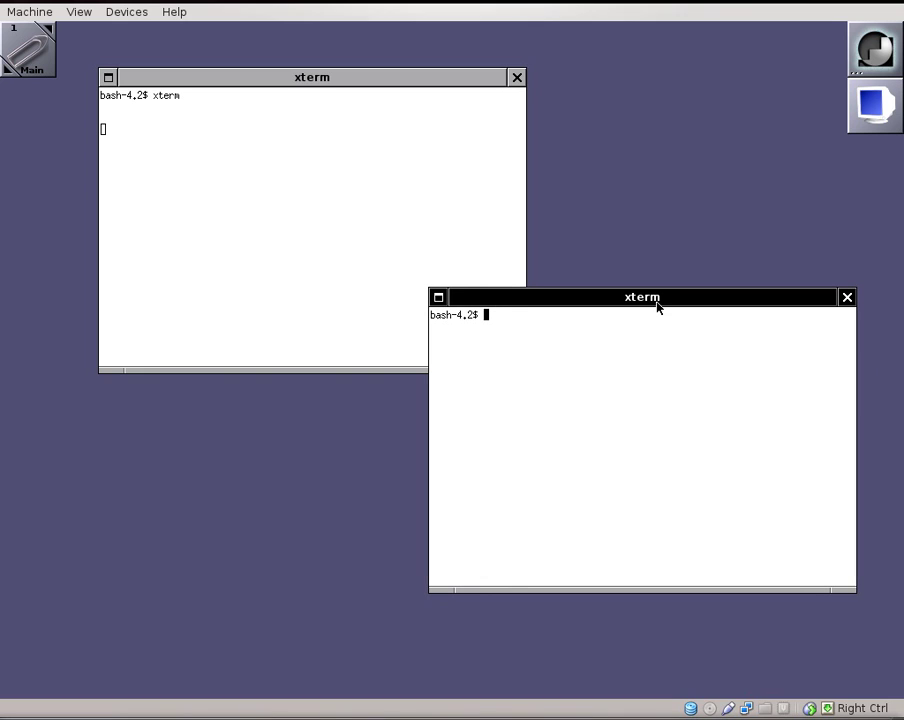
text(exit)
key(Return)
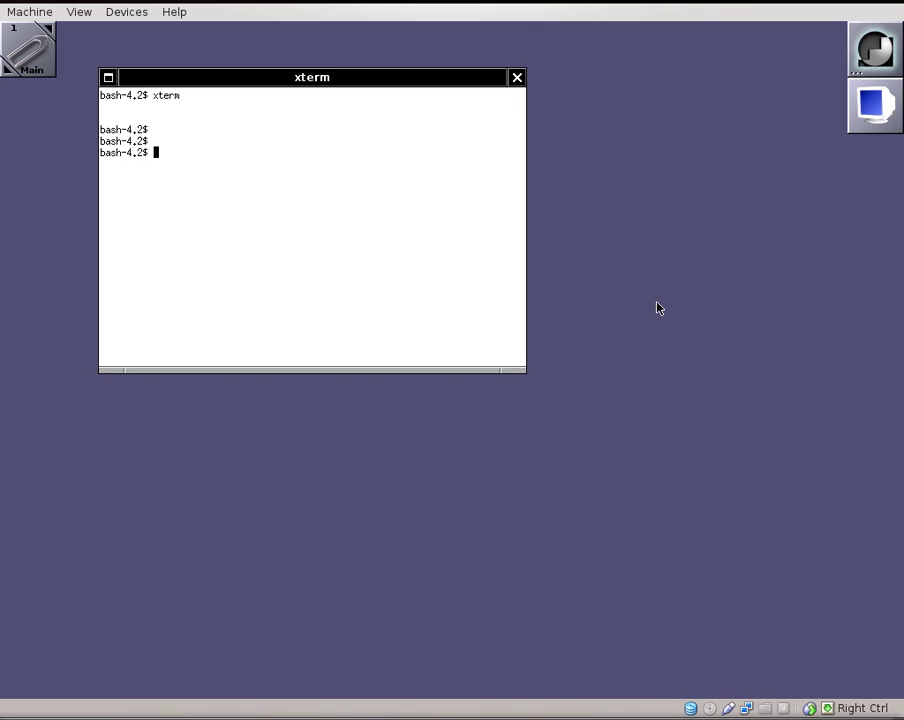
List the home folder with ls and start a background terminal with 'xterm &'.
text(ls)
key(Return)
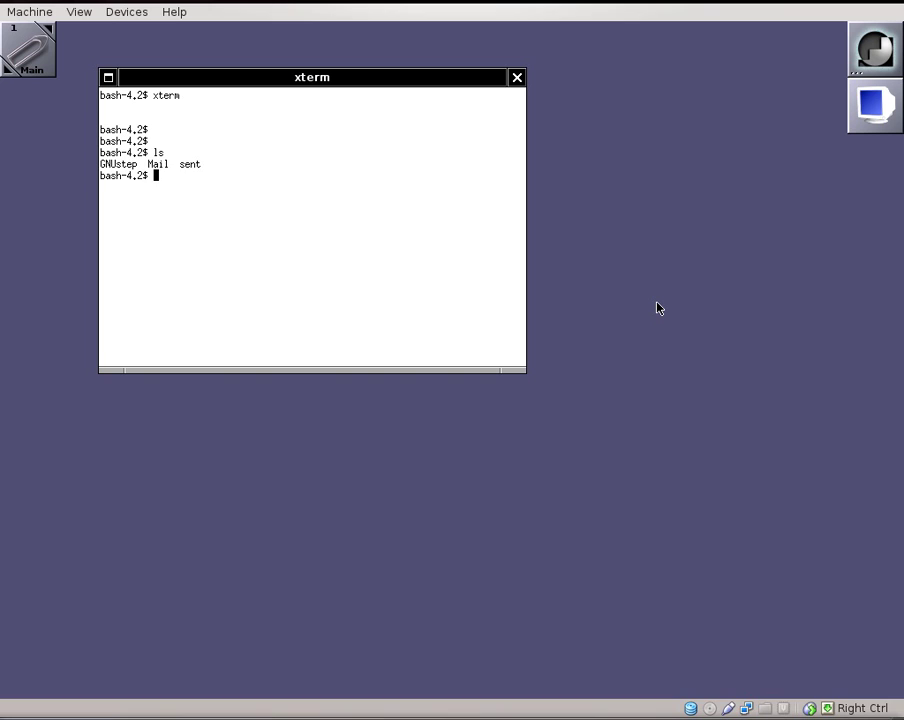
text(xterm &)
key(Return)
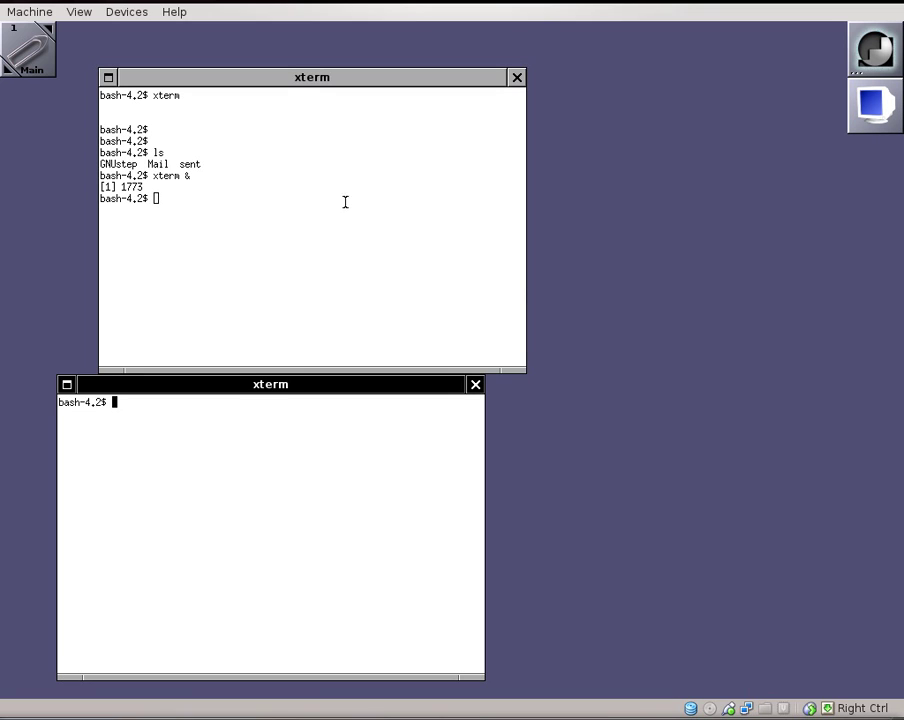
Run ls again in the upper xterm and move the new xterm to the lower right.
click(262, 342)
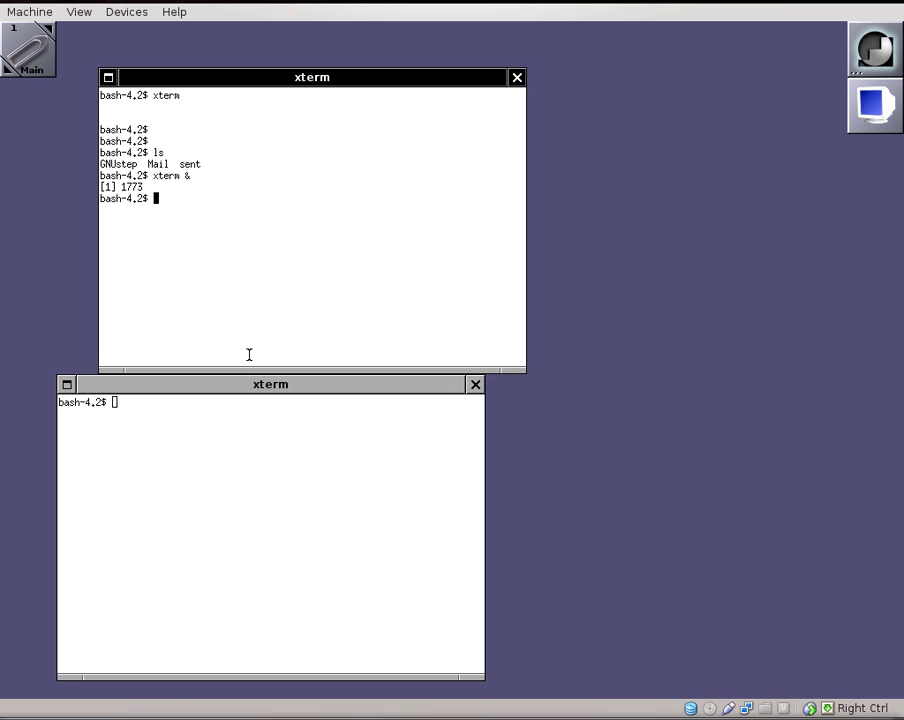
text(ls)
key(Return)
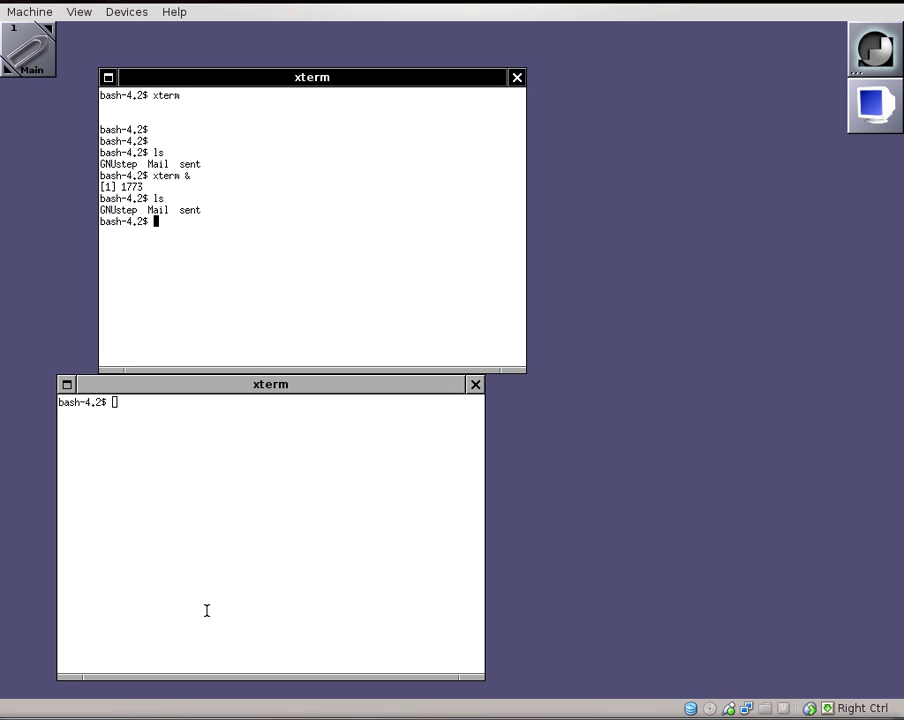
drag(253, 389, 358, 249)
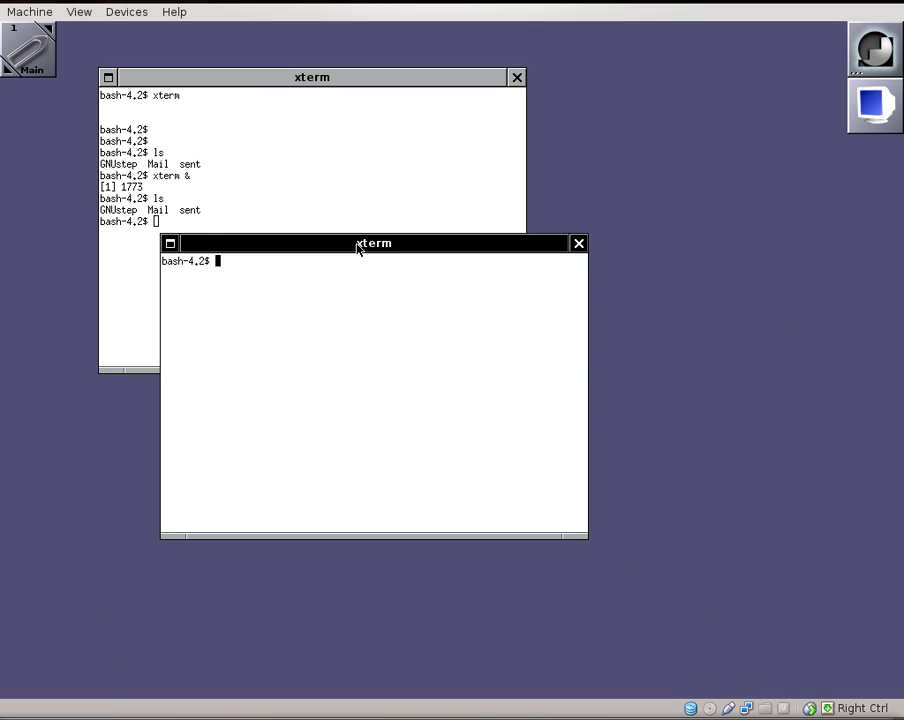
drag(358, 248, 404, 192)
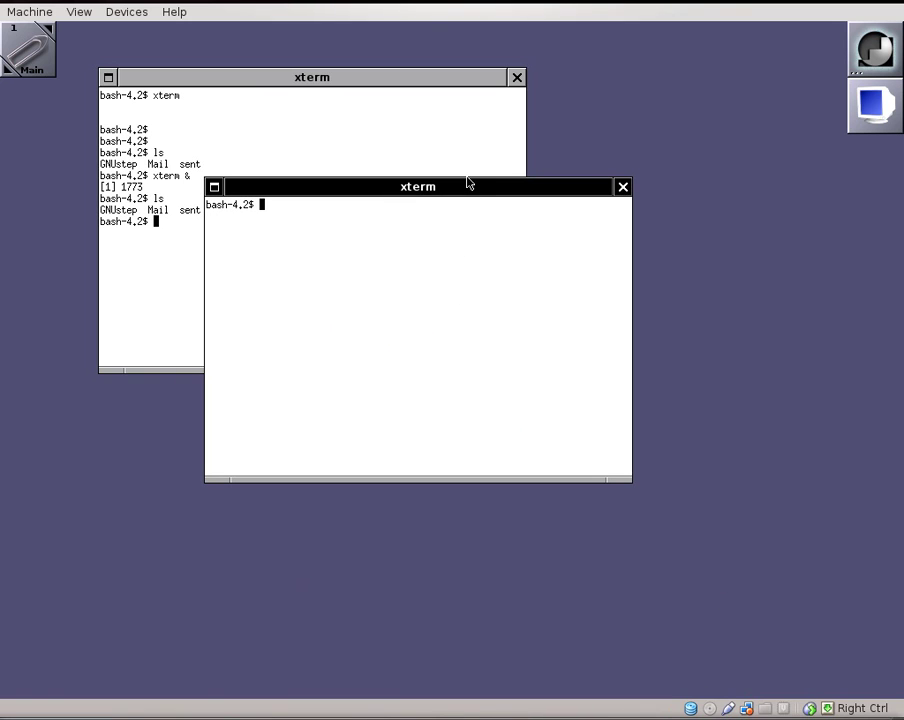
drag(459, 190, 610, 289)
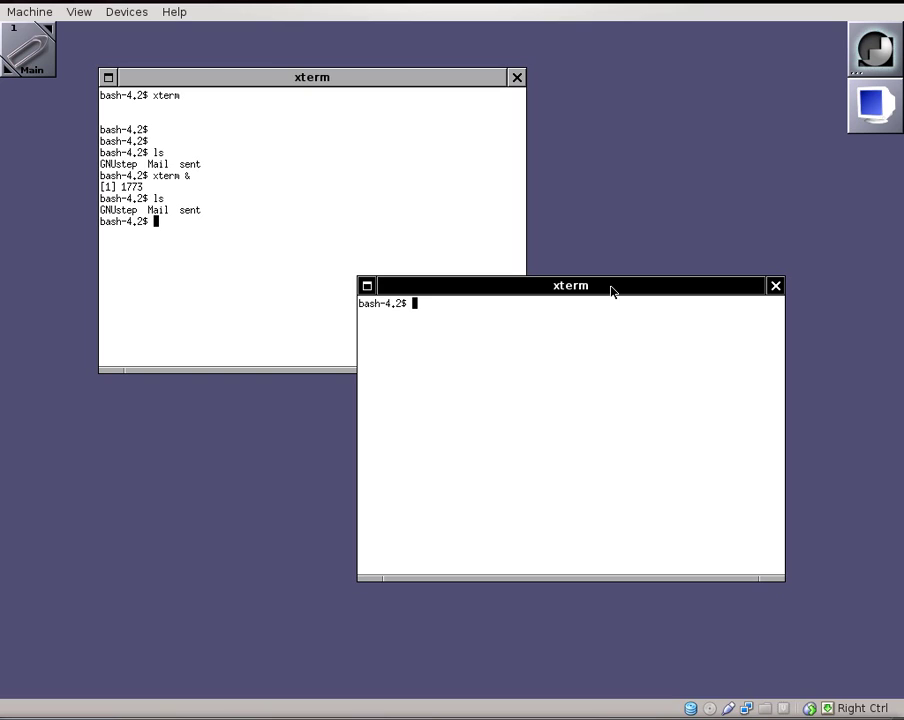
Exit the front xterm, then run clear twice in the remaining terminal.
text(exit)
key(Return)
text(clear)
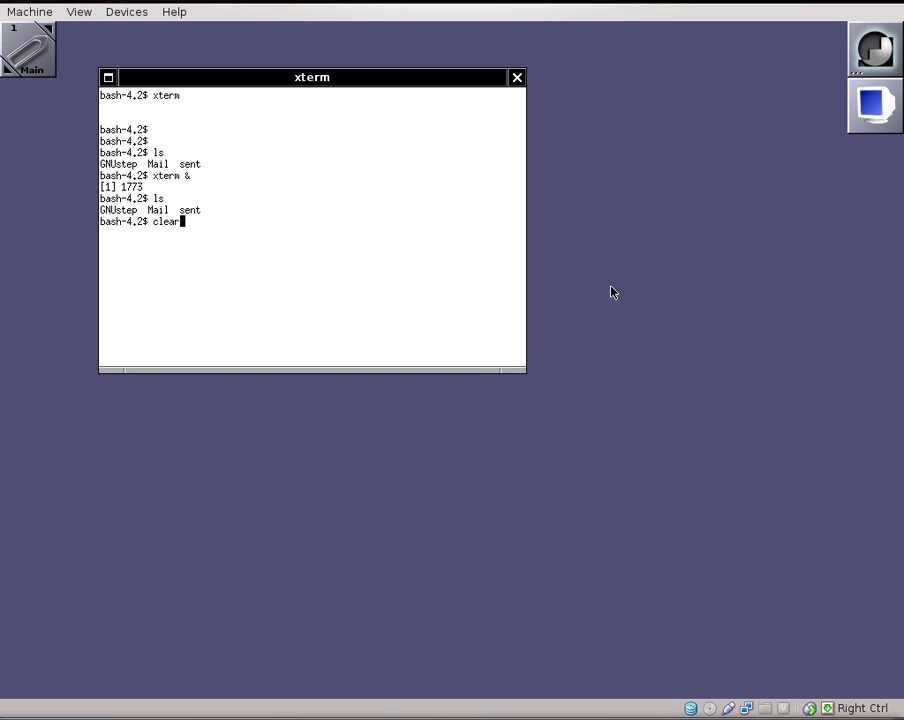
key(Return)
text(clear)
key(Return)
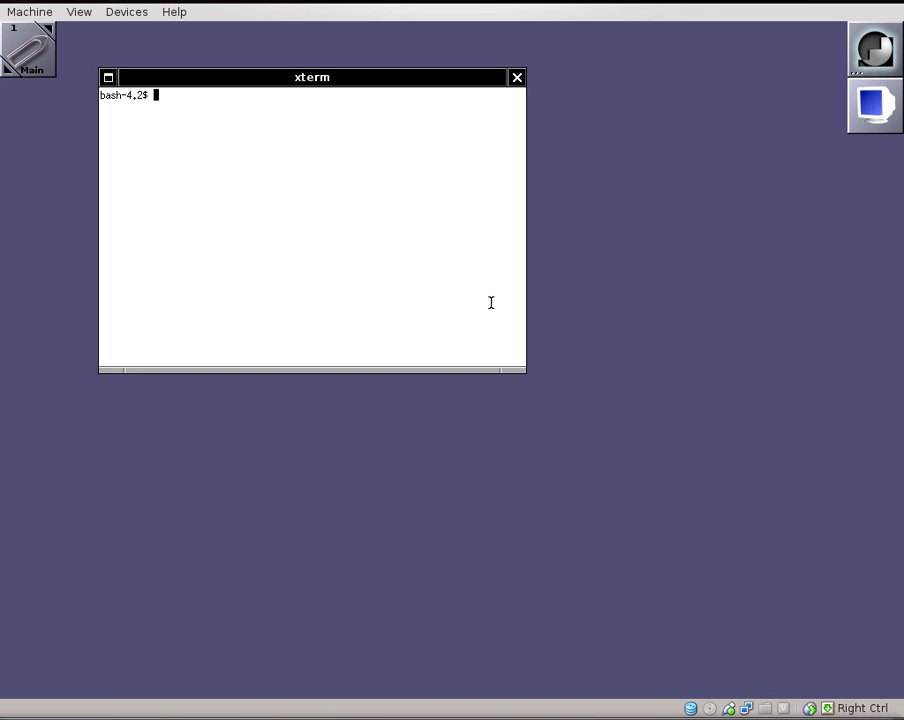
Drag the xterm's bottom-right corner out until the window is about 775x613.
drag(522, 377, 773, 619)
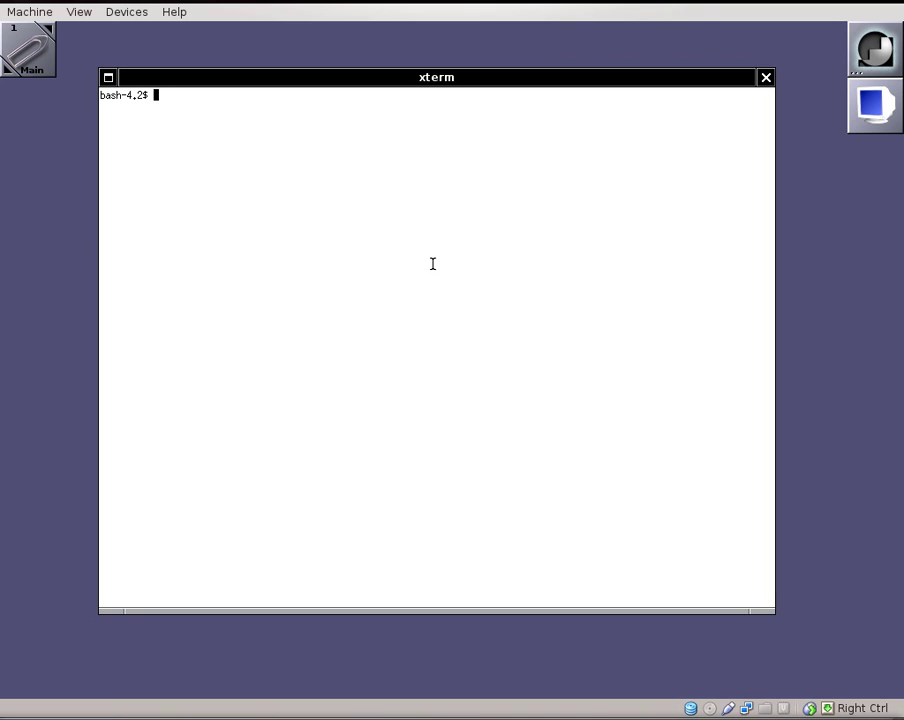
Launch a test terminal with 'xterm -l' and close it with exit.
text(xterm -l)
key(Return)
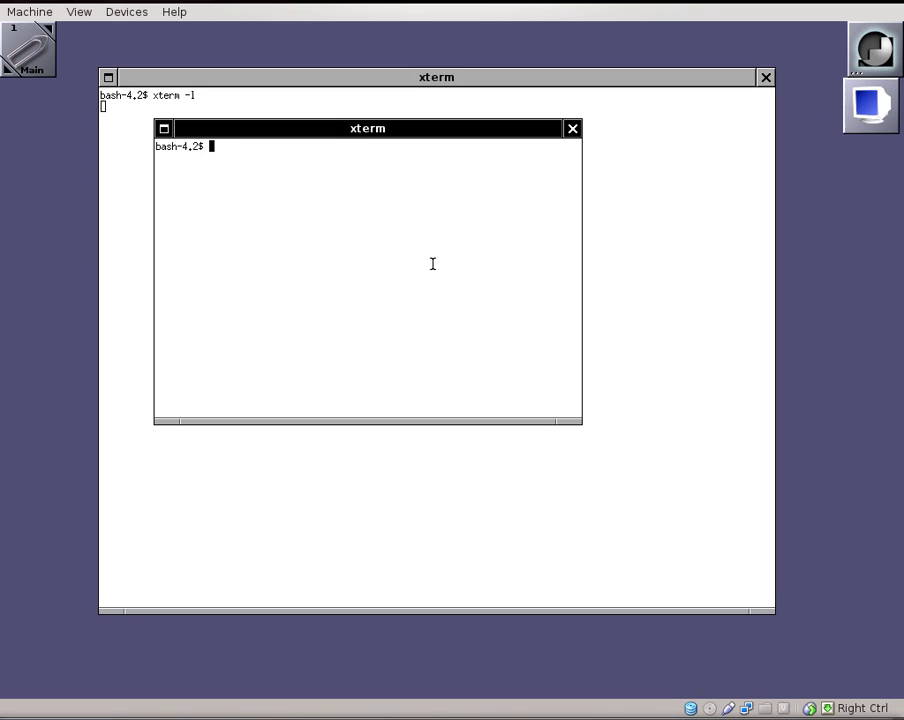
text(exit)
key(Return)
Open the xterm manual and search for 'login', jumping to the next match.
text(man xterm)
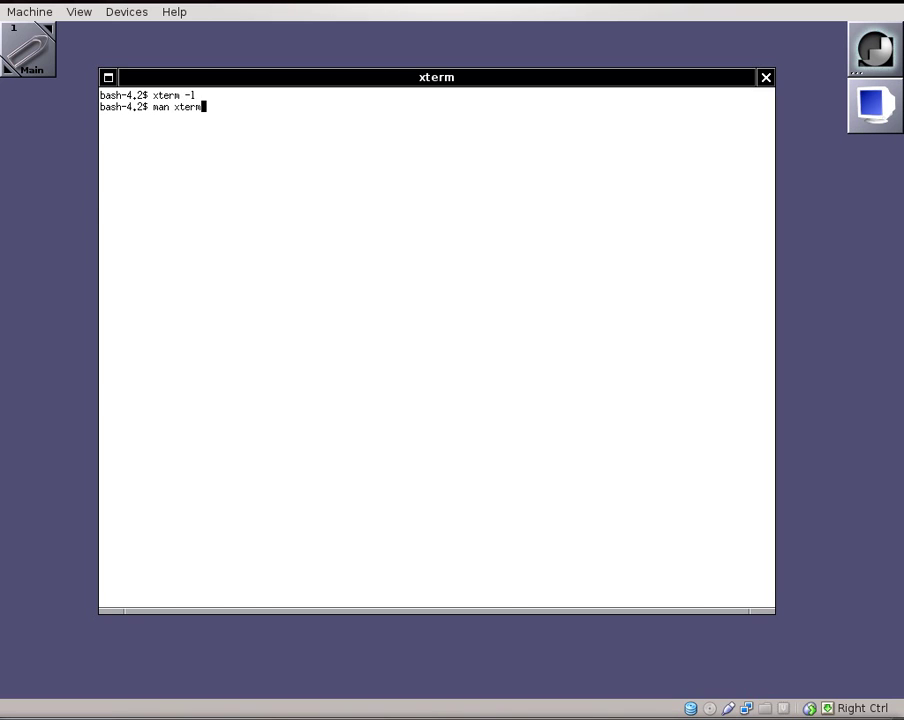
key(Return)
text(/login)
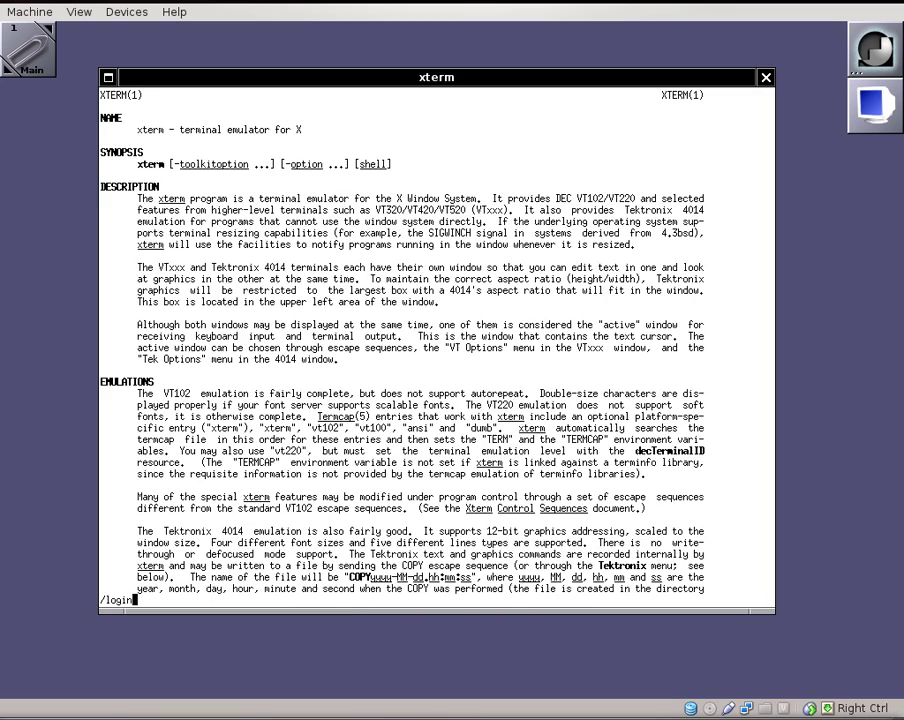
key(Return)
key(n)
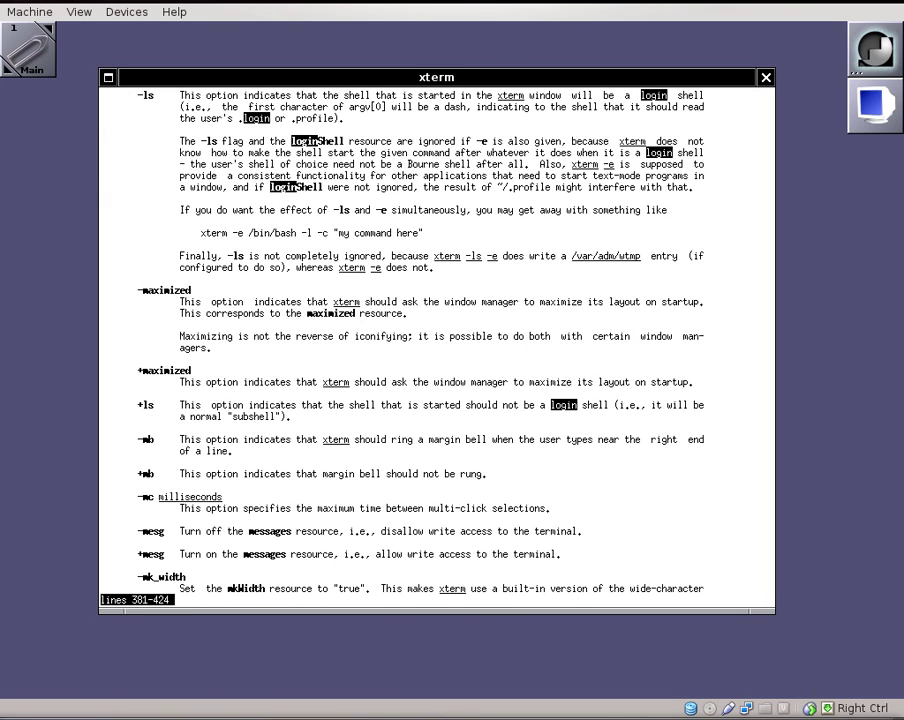
Quit the manual, open a login-shell terminal with 'xterm -ls', and exit it.
text(qxterm -ls)
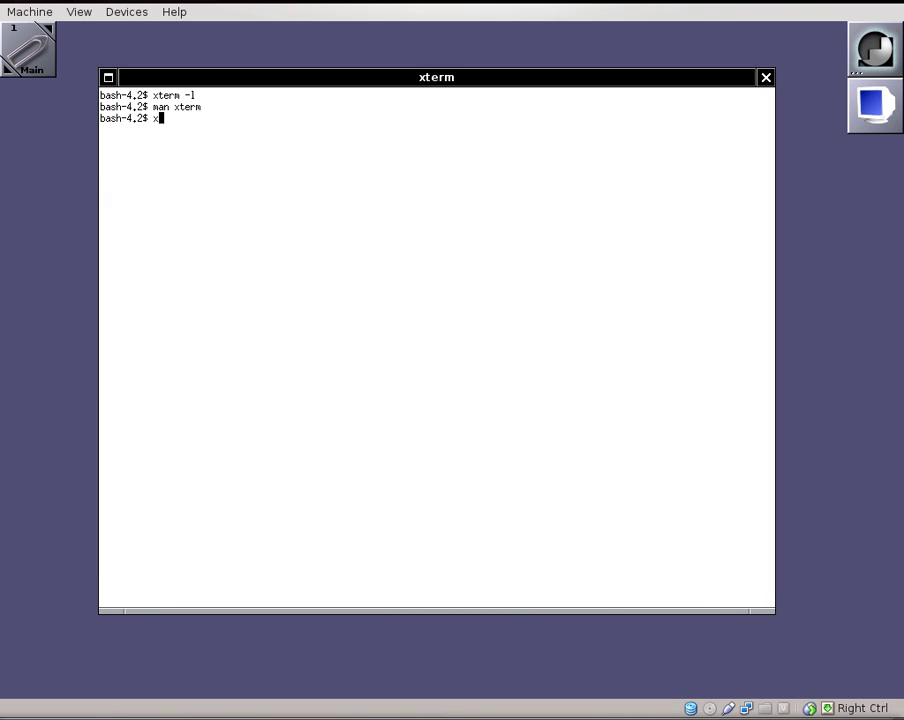
key(Return)
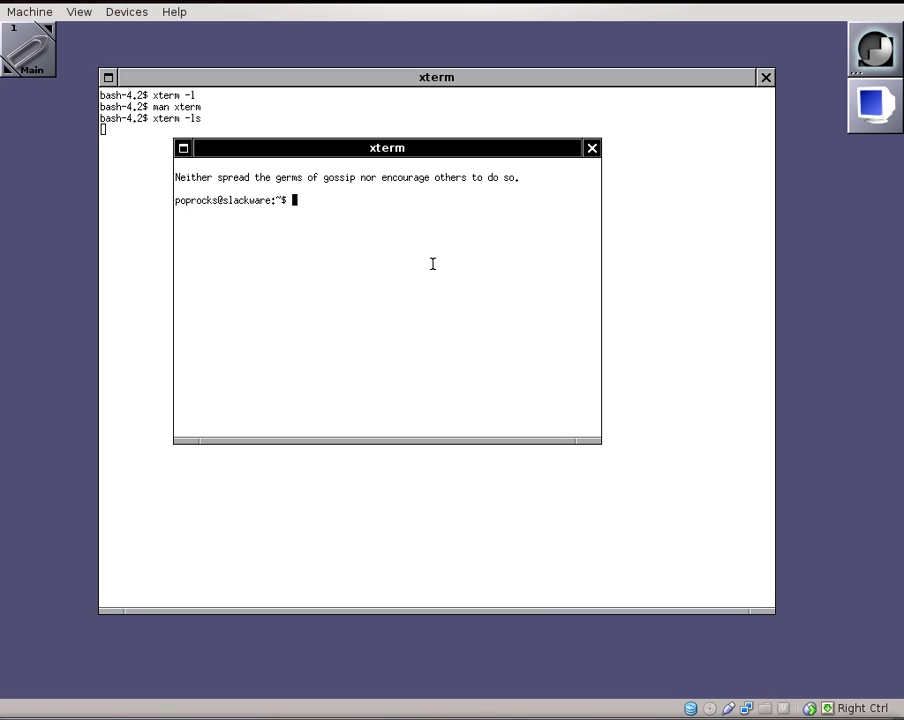
text(exit)
key(Return)
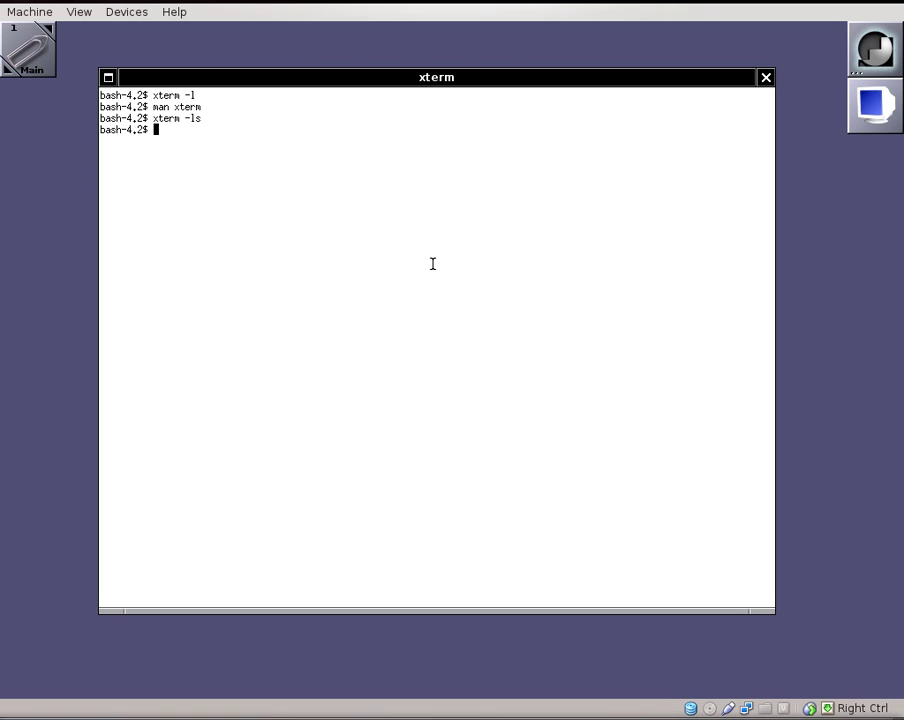
Confirm /etc/profile exists and list /etc/skel, including hidden files with ls -la.
text(ls /etc/profile)
key(Return)
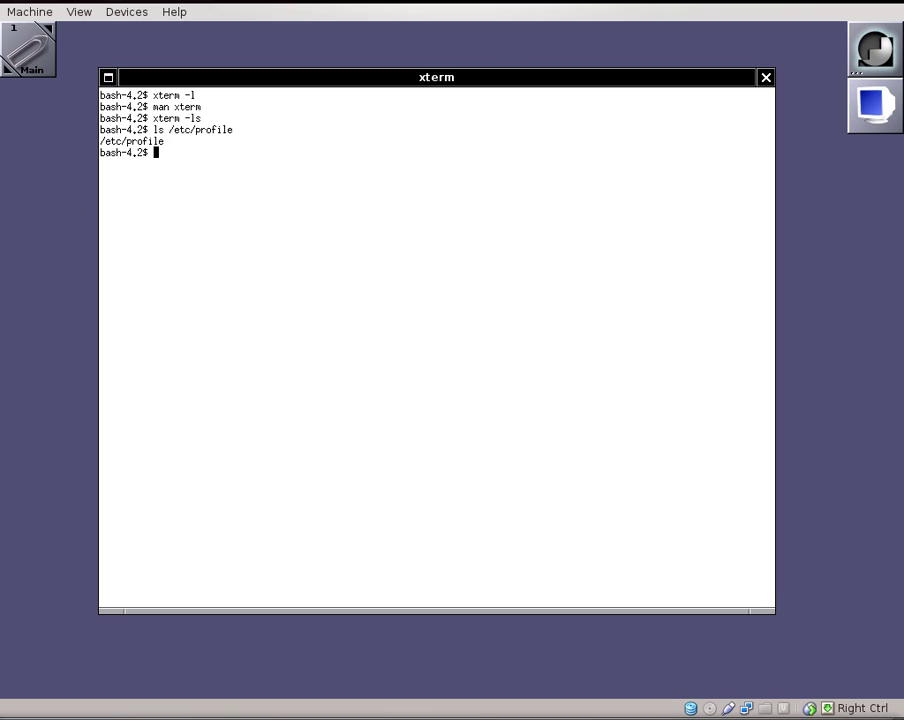
text(ls /etc/skel/)
key(Return)
text(ls -la /etc/sk)
key(Tab)
key(Return)
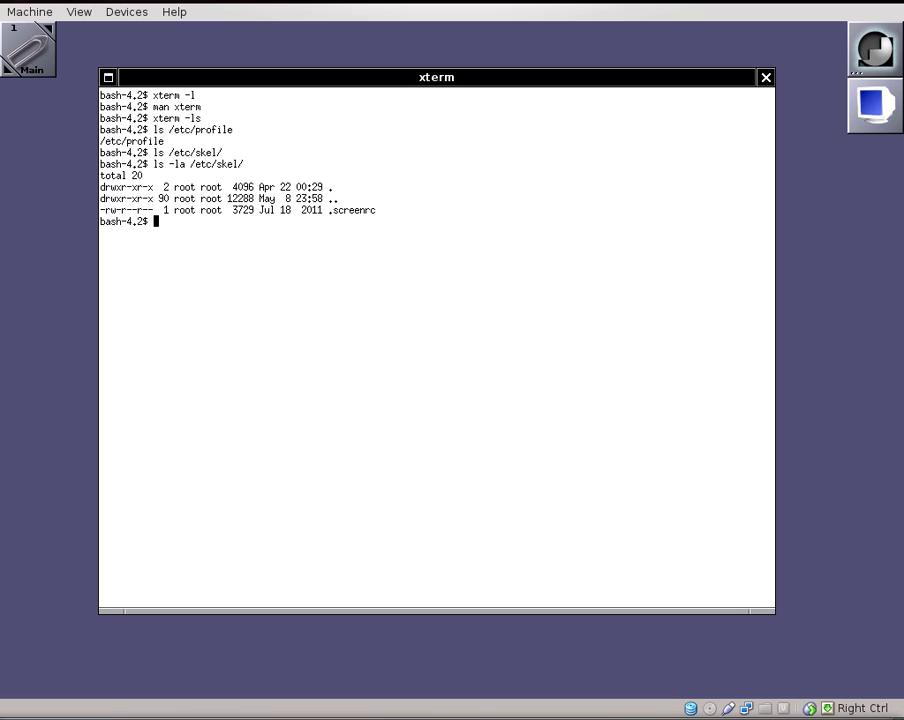
Check whether ~/.bashrc exists in the home folder.
text(ls ~/.bashrc)
key(Return)
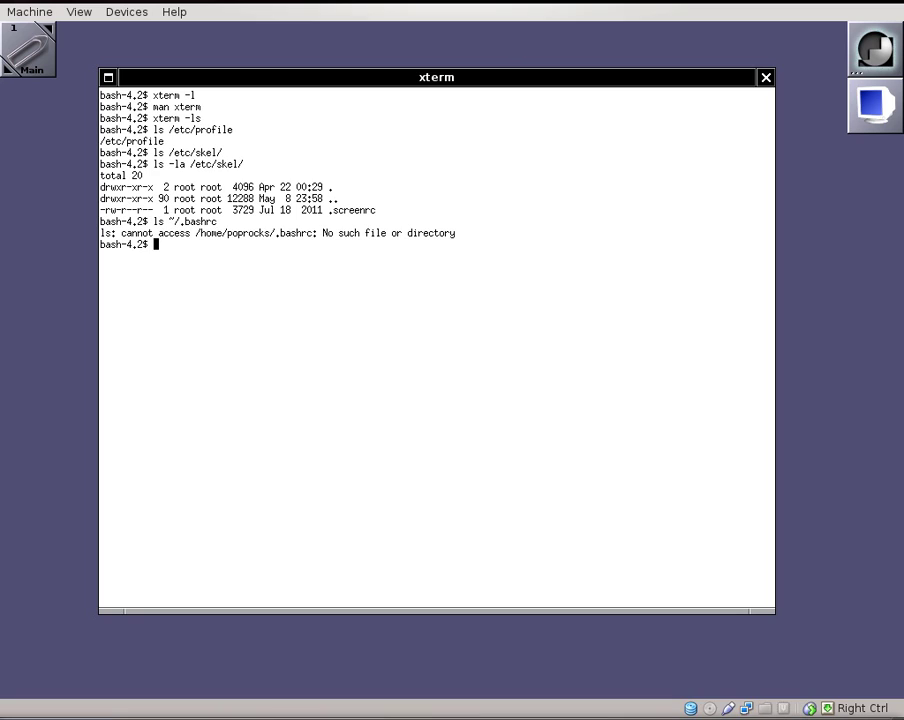
Copy /etc/profile to ~/.bashrc with cp.
text(cp /etc/profile)
key(Tab)
key(Tab)
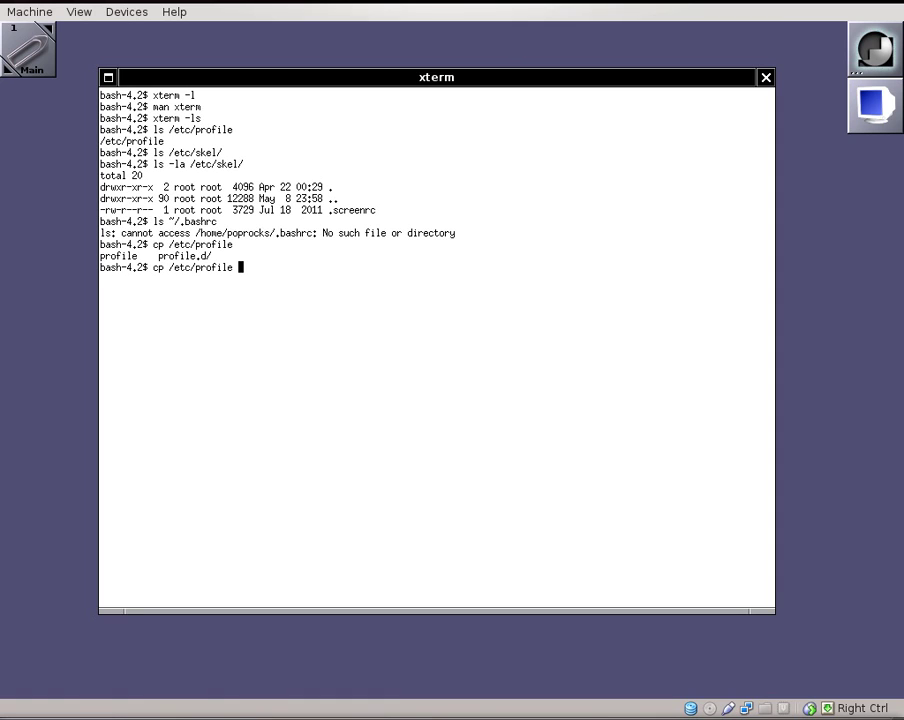
text(~/.bashrc)
key(Return)
Start vim and quit it straight away with :q.
text(vim)
key(Return)
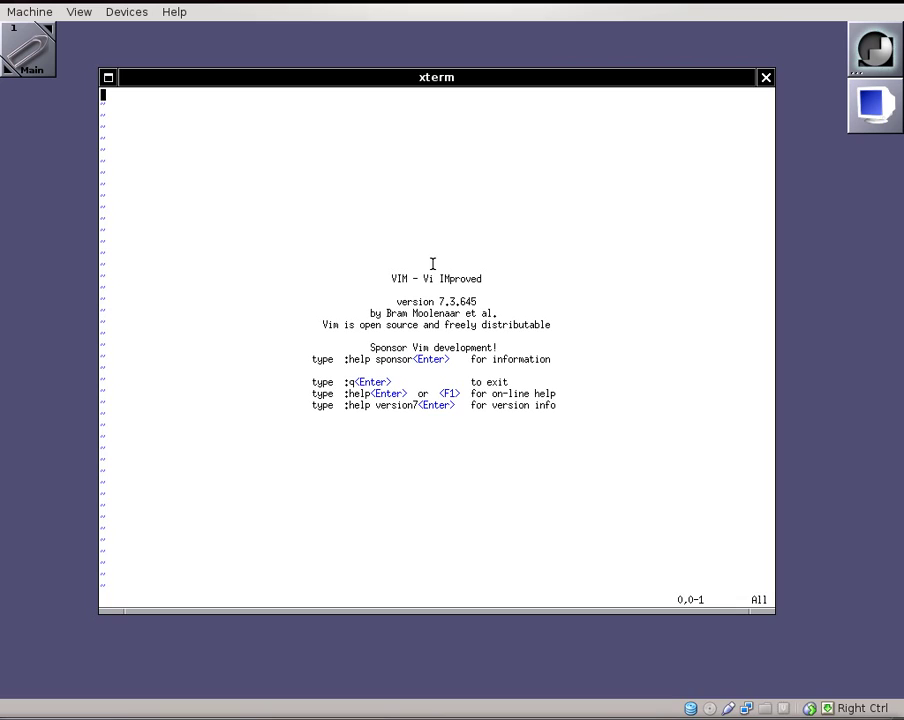
key(colon)
text(q)
key(Return)
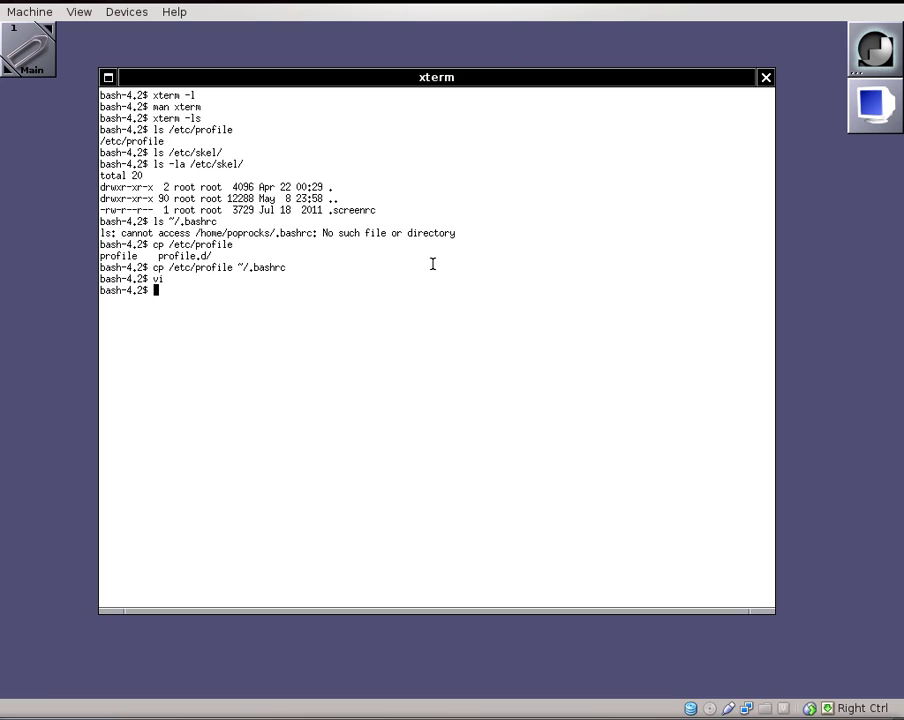
Replace the old xterm with a fresh one and open ~/.bashrc in vi.
text(exit)
key(Return)
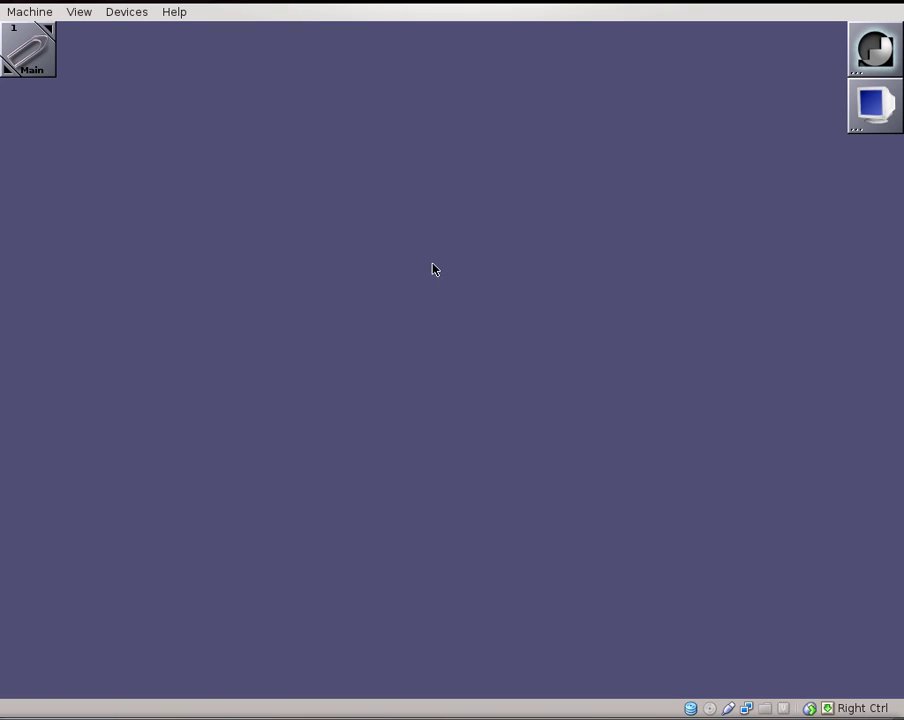
double_click(891, 113)
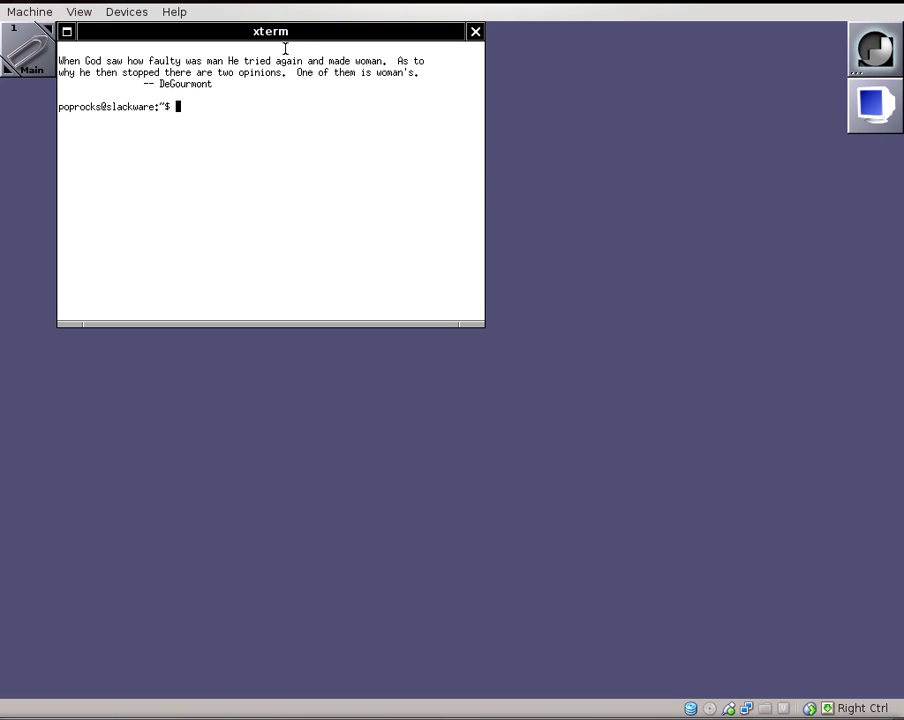
drag(282, 48, 425, 127)
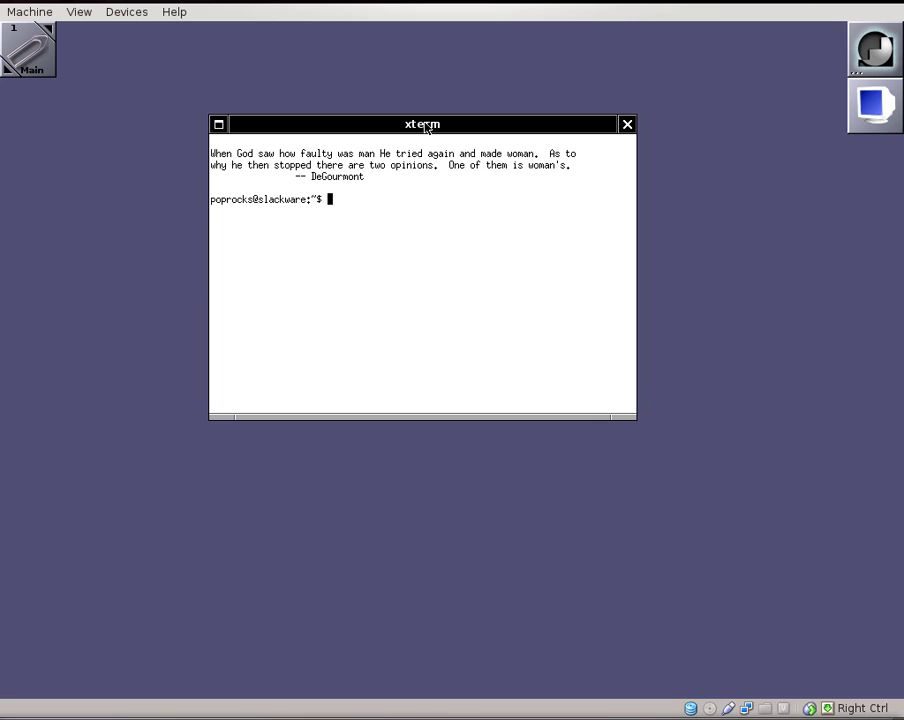
text(exit)
key(Return)
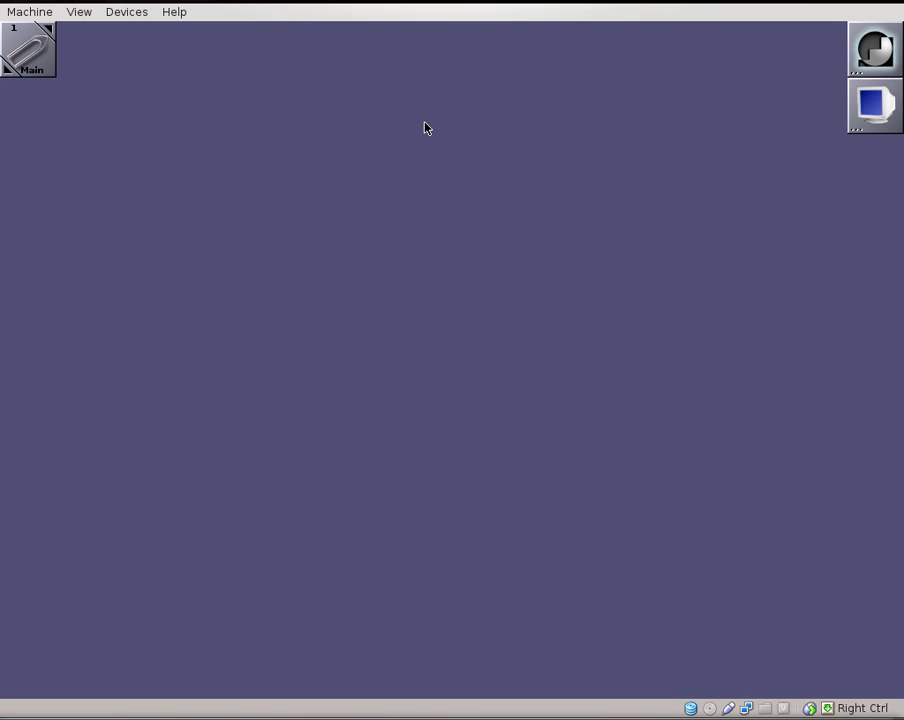
double_click(875, 104)
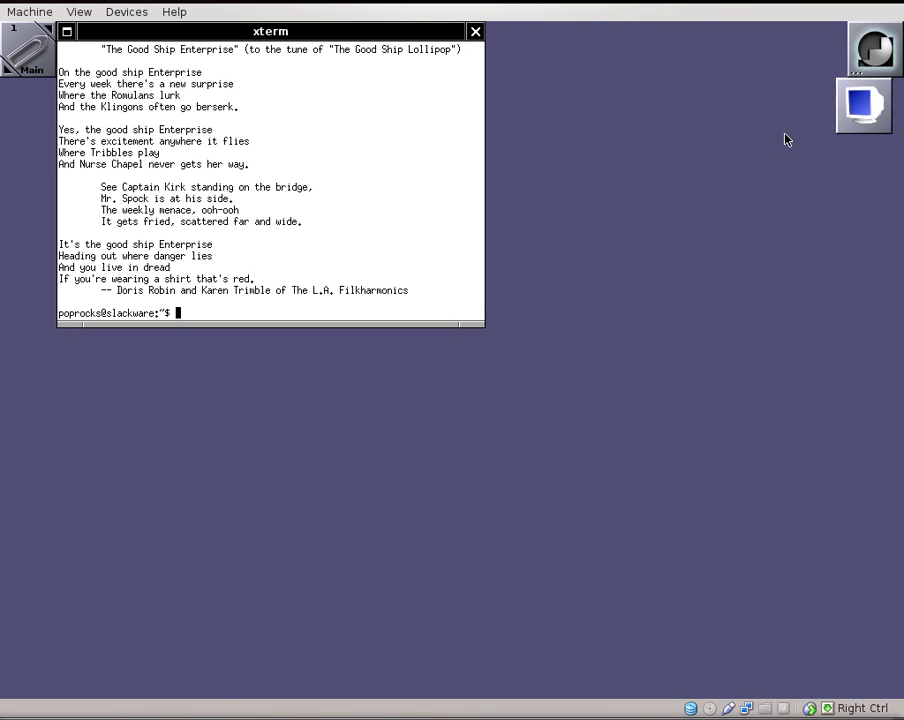
text(vi )
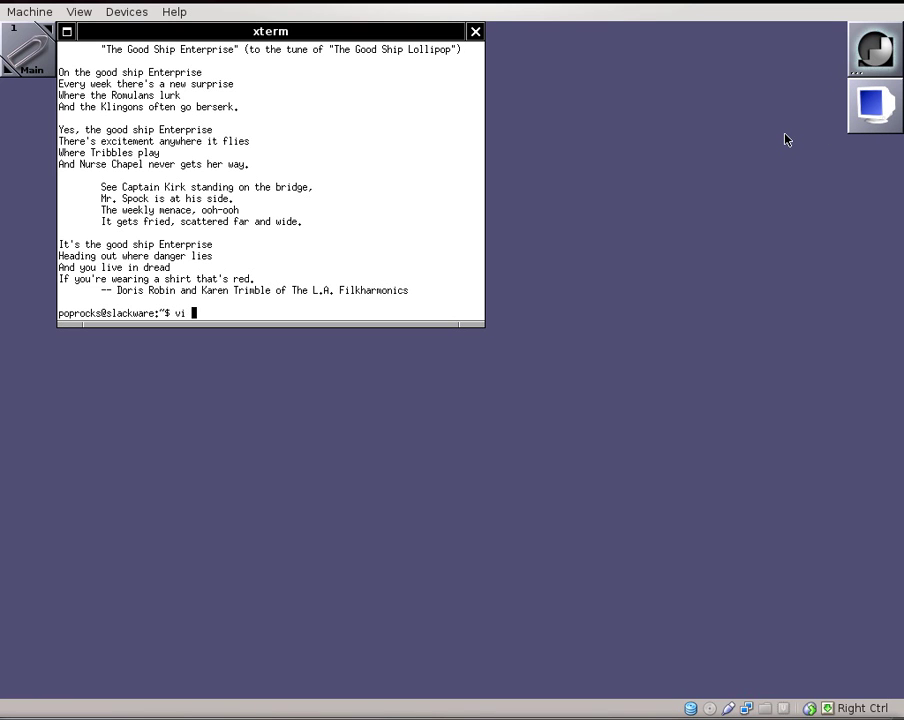
text(~/.bashrc)
key(Return)
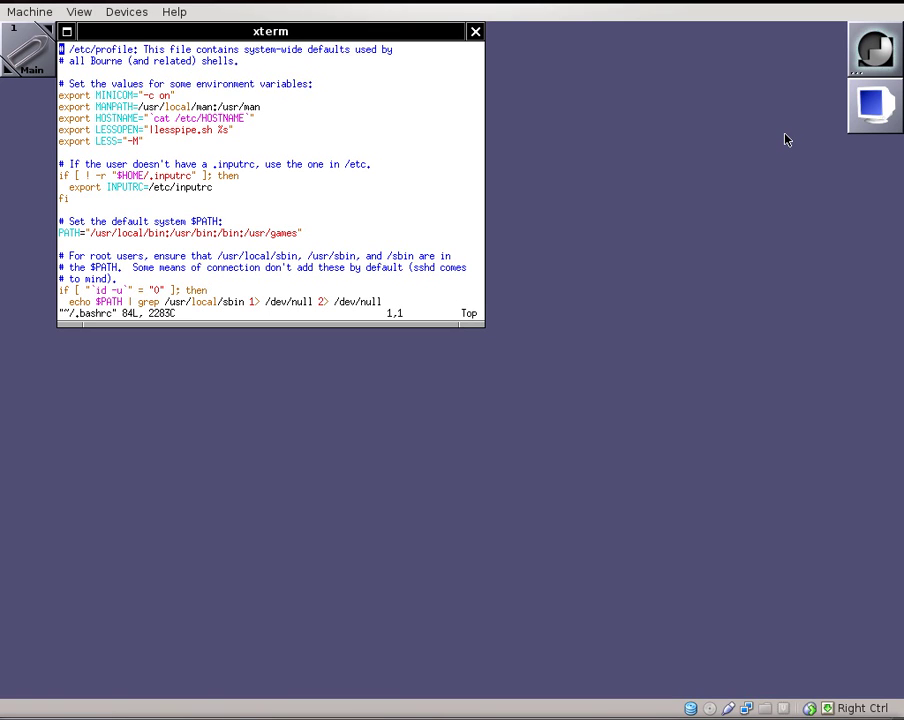
Delete the environment and inputrc sections at the top of ~/.bashrc.
key(shift+v)
key(Down)
key(Down)
key(Down)
key(Down)
key(Down)
key(Down)
key(Down)
key(Down)
key(Down)
key(Down)
key(Down)
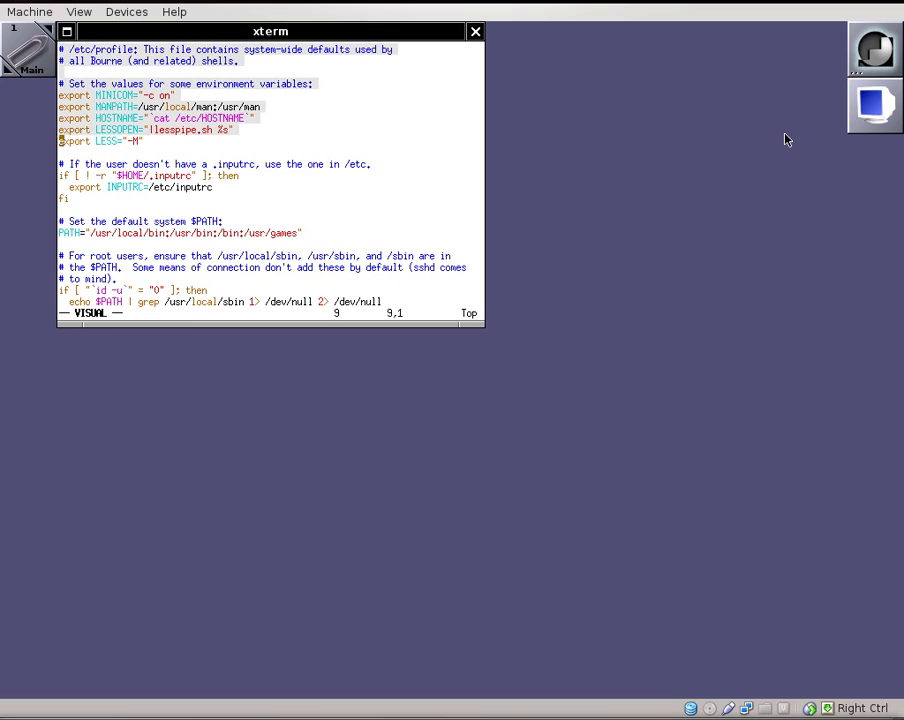
key(Down)
key(Down)
key(Down)
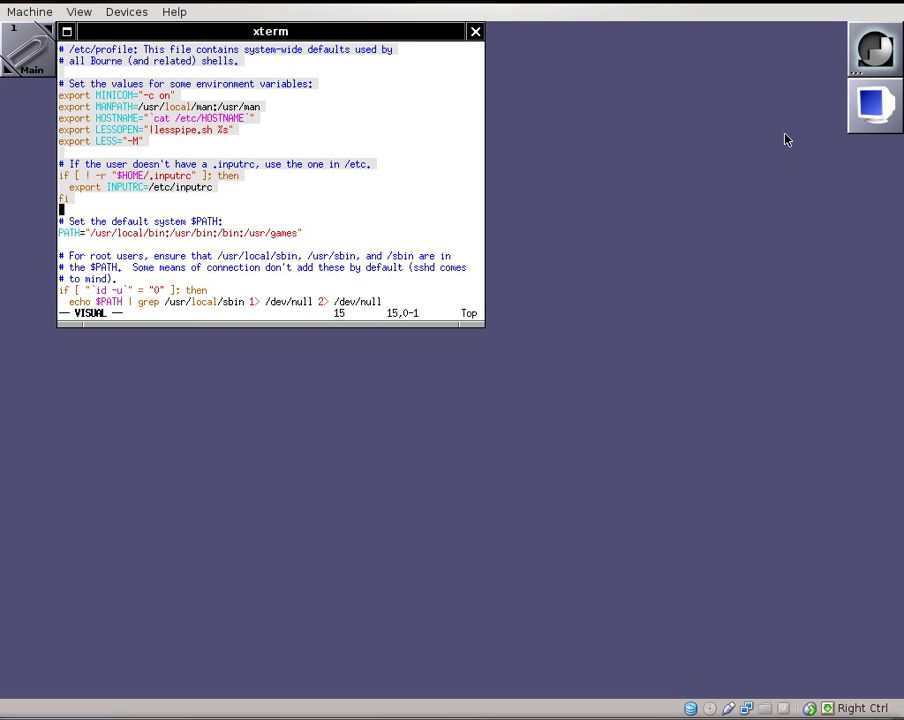
key(d)
key(Escape)
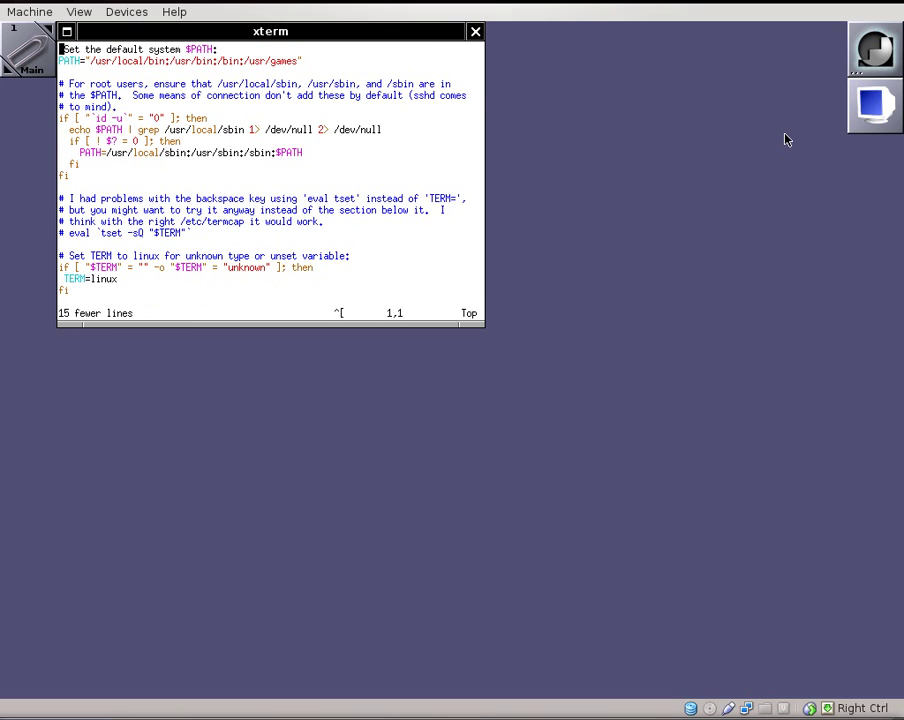
key(u)
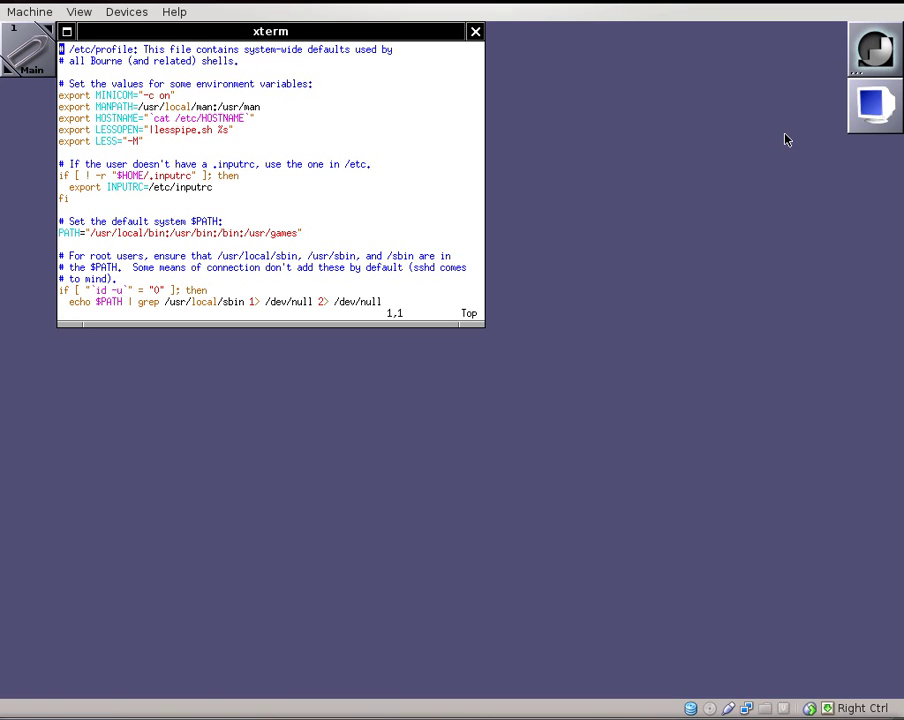
key(v)
key(Down)
key(Down)
key(Down)
key(Down)
key(Down)
key(Down)
key(Down)
key(Down)
key(Down)
key(Down)
key(Down)
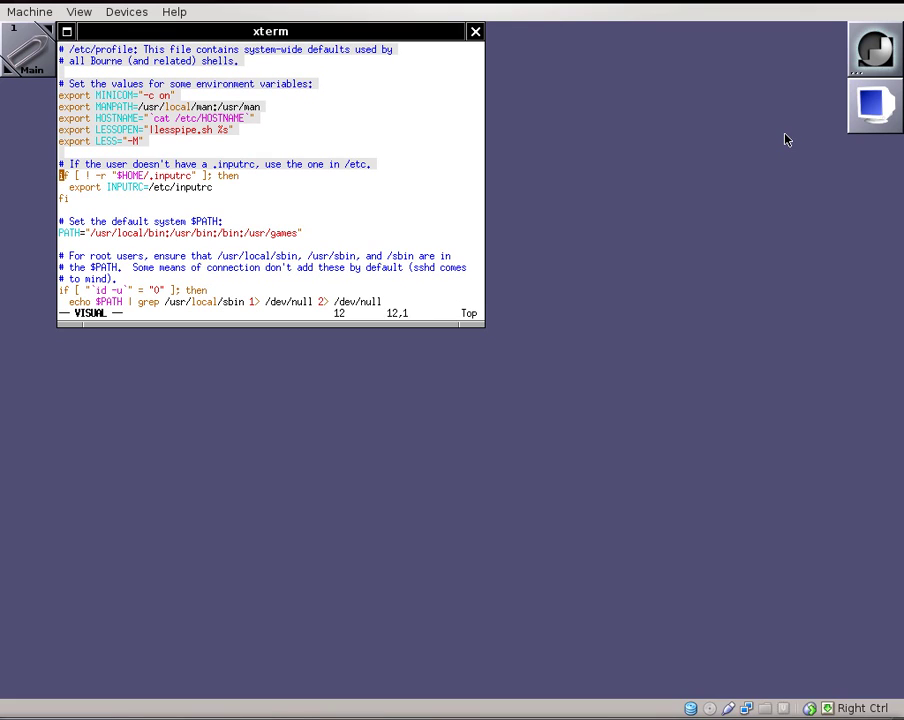
key(Down)
key(Down)
key(Right)
key(Right)
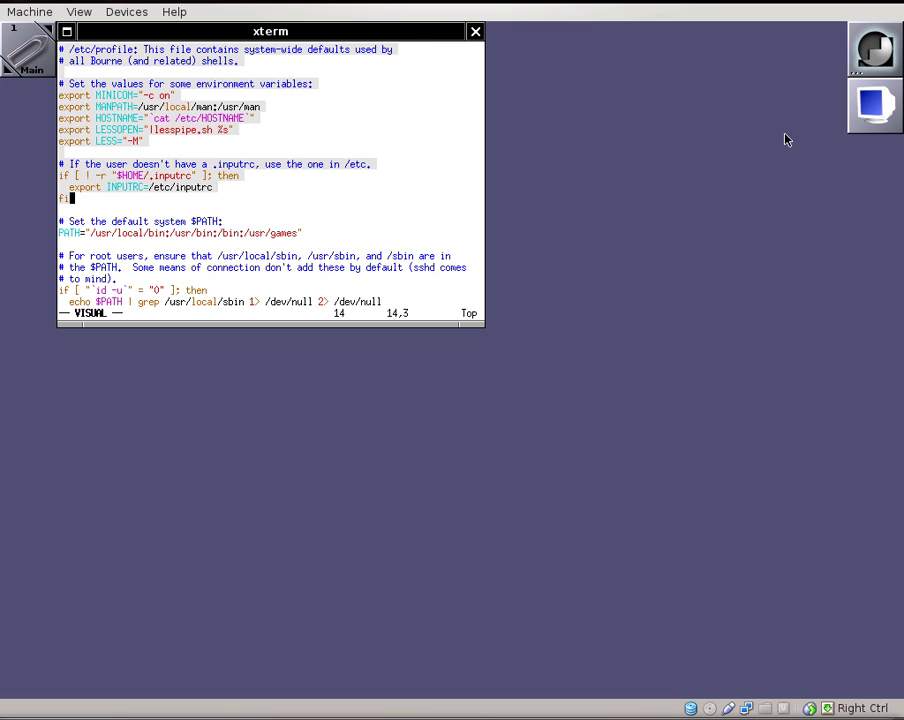
key(d)
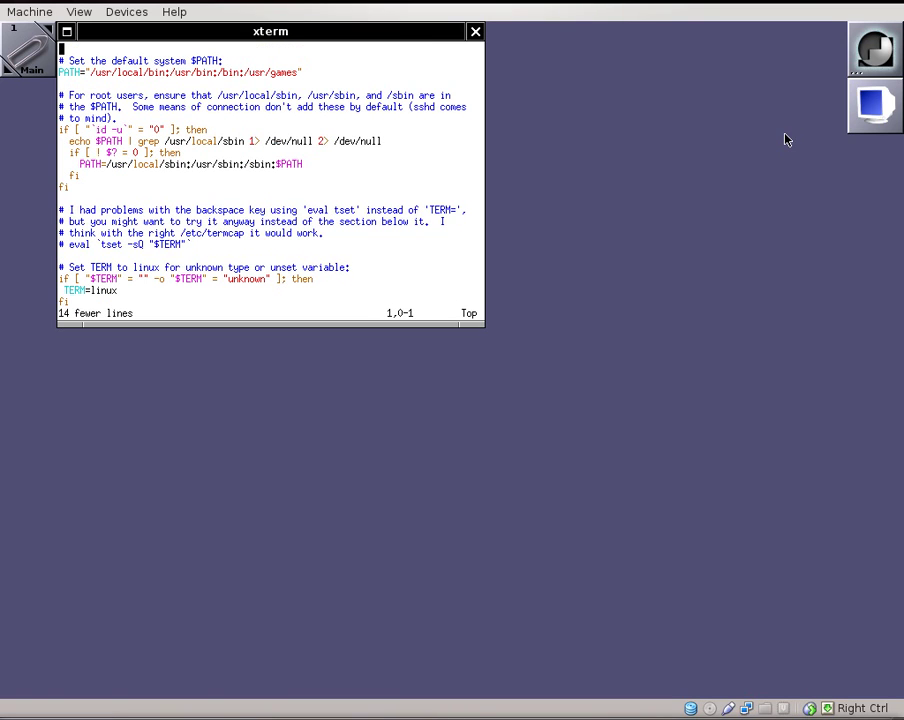
Delete the default and root PATH sections, then the TERM/tset and ksh93 sections.
key(v)
key(Down)
key(Down)
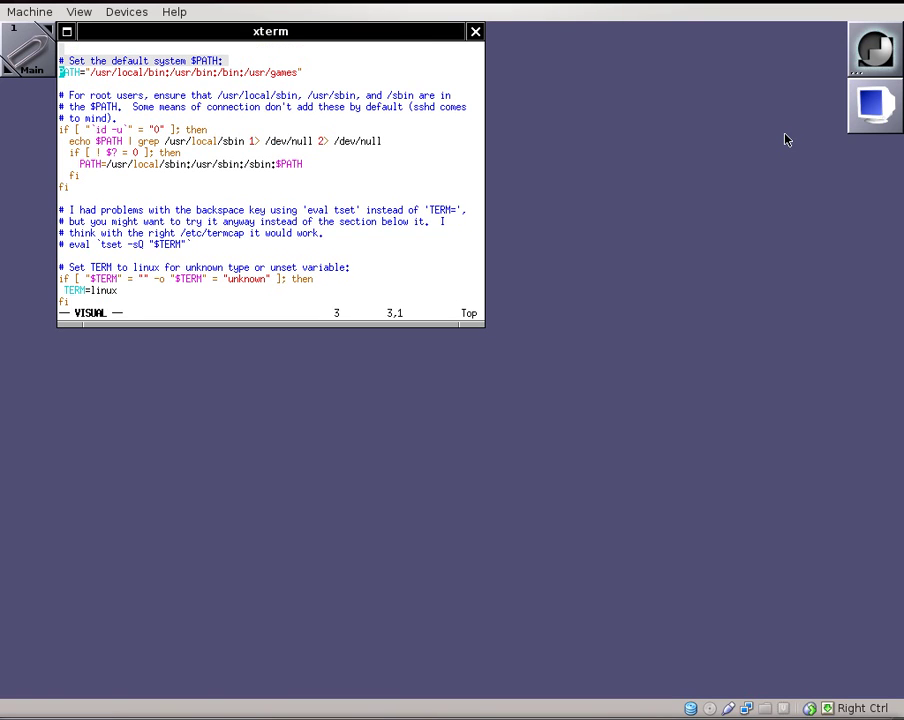
key(Down)
key(Down)
key(Down)
key(Down)
key(Down)
key(Down)
key(Down)
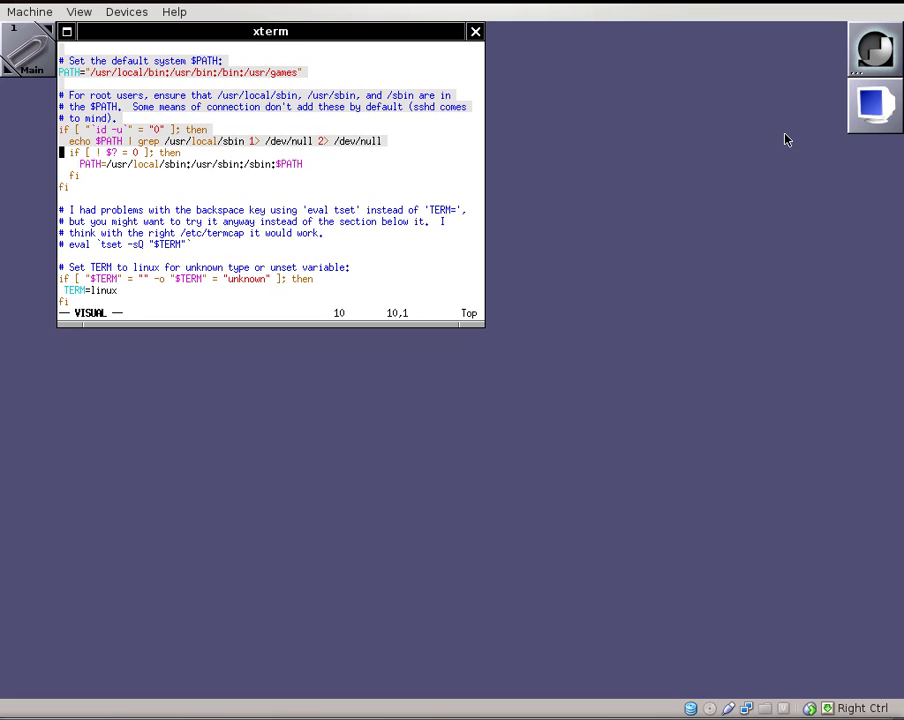
key(Down)
key(Down)
key(Down)
key(Down)
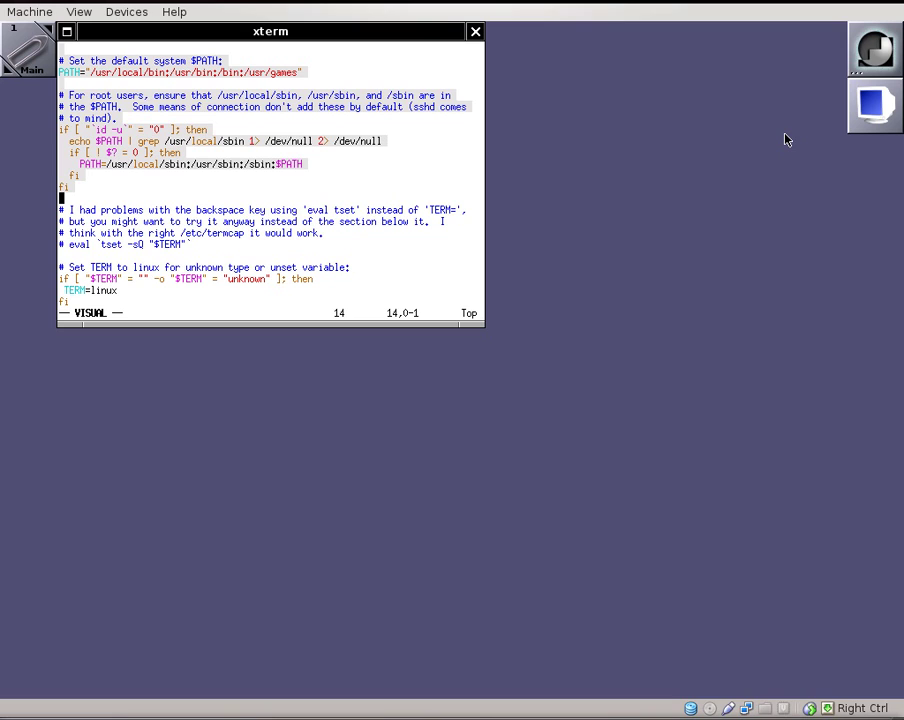
key(d)
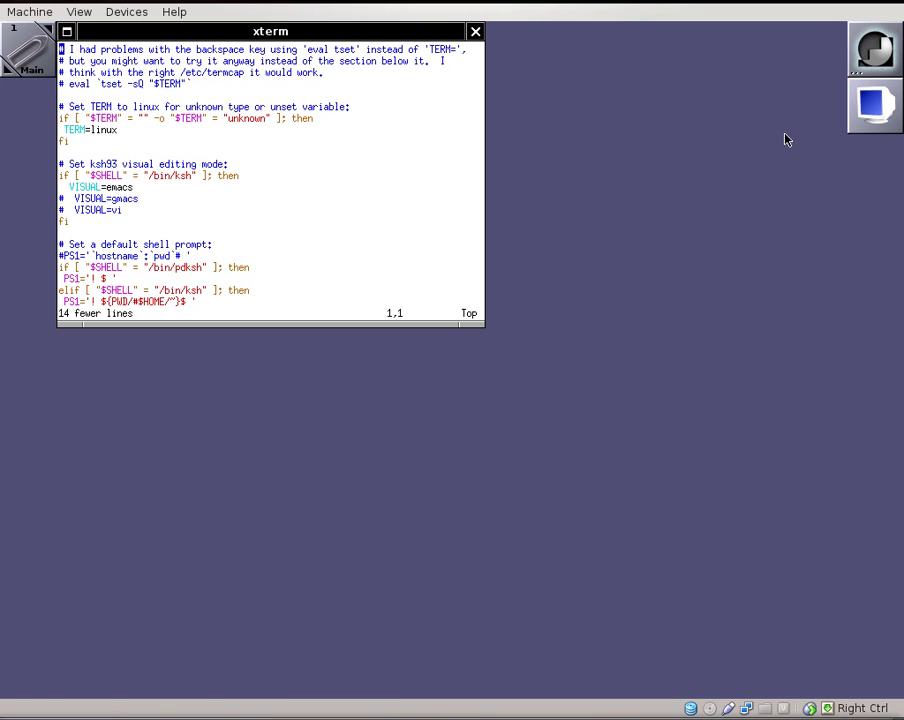
key(v)
key(Down)
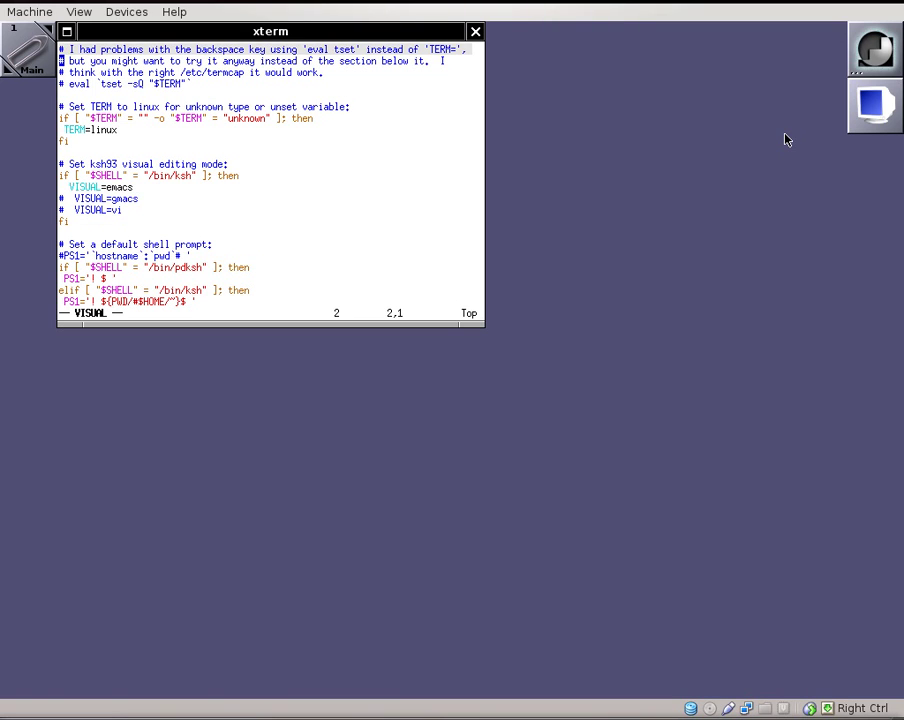
key(Down)
key(Down)
key(Down)
key(Down)
key(Down)
key(Down)
key(Down)
key(Down)
key(Down)
key(Down)
key(Down)
key(Down)
key(Down)
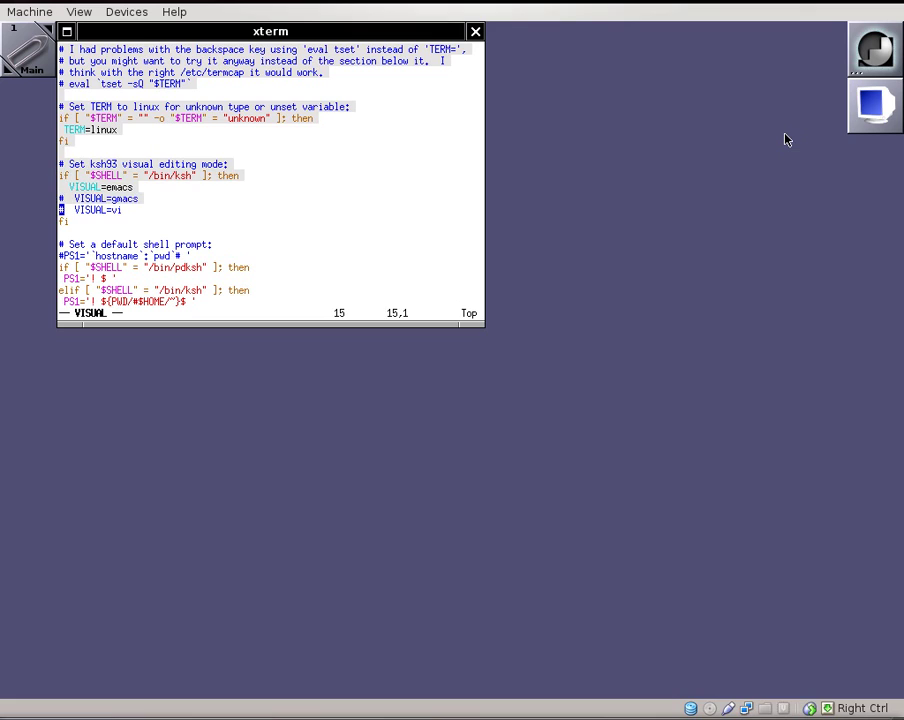
key(Down)
key(Down)
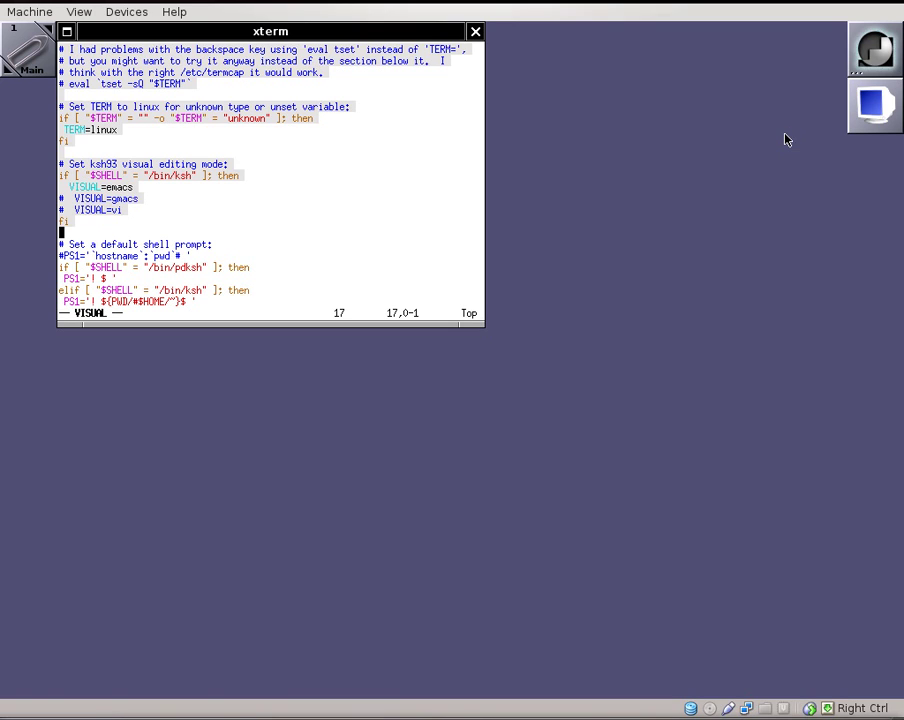
key(d)
key(Escape)
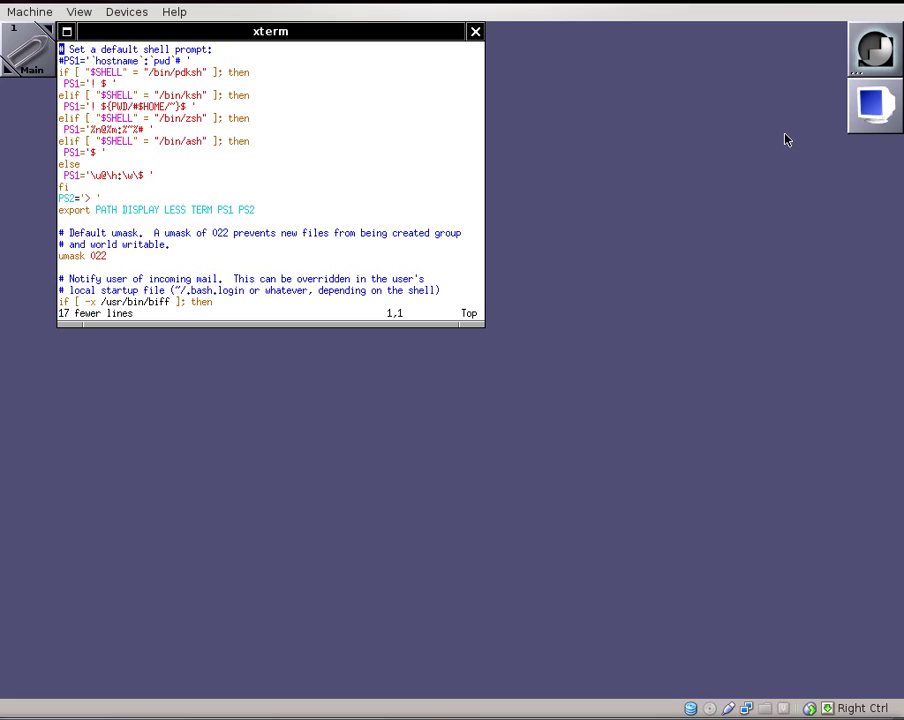
Move the cursor through the PS1 and PS2 prompt definitions to the export line.
key(j)
key(j)
key(j)
key(l)
key(l)
key(j)
key(l)
key(l)
key(l)
key(l)
key(l)
key(l)
key(l)
key(l)
key(l)
key(j)
key(j)
key(j)
key(j)
key(j)
key(j)
key(j)
key(j)
key(j)
key(0)
key(l)
key(l)
key(l)
key(l)
key(l)
key(h)
key(h)
key(h)
key(h)
key(h)
key(l)
key(l)
key(l)
key(l)
key(l)
key(l)
key(l)
key(Return)
key(l)
key(l)
key(l)
key(l)
key(l)
key(l)
key(l)
key(l)
key(l)
key(l)
key(l)
key(l)
key(l)
key(l)
key(l)
key(l)
key(l)
key(l)
key(l)
key(l)
key(l)
key(l)
key(l)
key(l)
key(l)
key(l)
key(l)
key(l)
key(l)
key(l)
key(l)
key(l)
key(l)
key(l)
key(l)
key(l)
key(0)
key(l)
key(l)
key(l)
key(l)
key(l)
key(l)
key(l)
key(l)
key(l)
key(l)
key(l)
key(l)
key(l)
key(l)
key(l)
key(l)
key(l)
key(l)
key(l)
key(l)
key(l)
key(l)
key(l)
key(l)
key(l)
key(l)
key(l)
key(l)
key(l)
key(l)
key(0)
key(l)
key(l)
key(l)
key(l)
key(l)
key(l)
key(l)
key(l)
key(l)
key(l)
key(l)
key(l)
key(l)
key(l)
key(l)
key(l)
key(l)
key(l)
key(l)
key(l)
key(l)
key(0)
key(l)
key(l)
key(l)
key(l)
key(l)
key(l)
key(l)
key(l)
key(l)
key(l)
key(l)
key(l)
key(l)
key(l)
key(l)
key(l)
key(l)
key(l)
key(l)
key(l)
key(l)
key(l)
key(l)
key(l)
key(l)
key(l)
key(0)
key(l)
key(l)
key(l)
key(l)
key(l)
key(l)
key(l)
key(l)
key(l)
key(l)
key(l)
key(l)
key(l)
key(l)
Delete the export line and everything from the blank line below PS2 to the end.
key(d)
key(d)
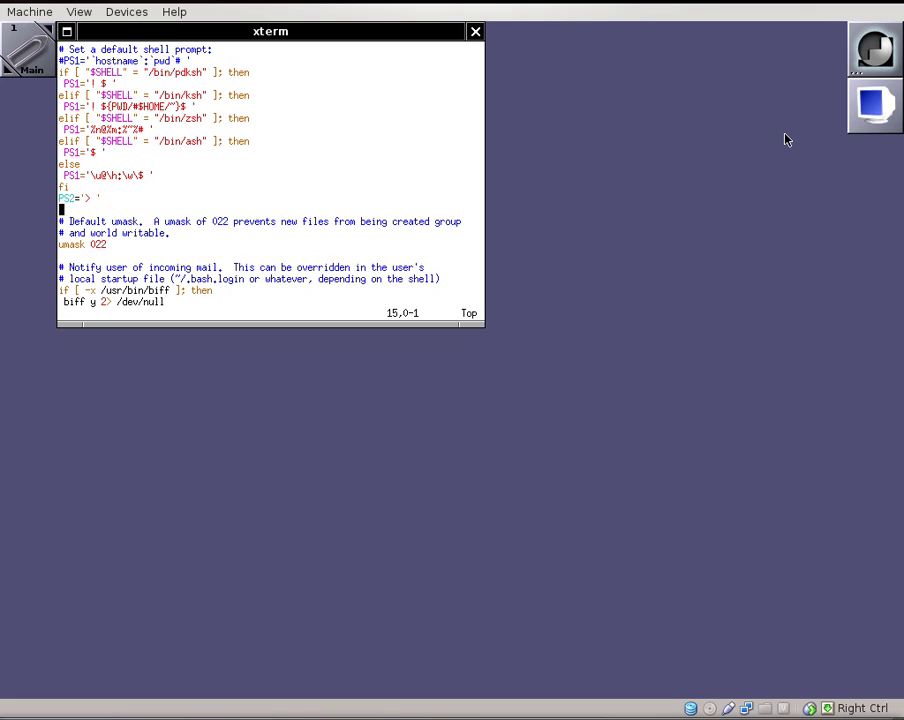
key(j)
key(j)
key(j)
key(j)
key(j)
key(j)
key(j)
key(j)
key(j)
key(j)
key(j)
key(j)
key(j)
key(j)
key(j)
key(j)
key(j)
key(j)
key(j)
key(j)
key(j)
key(j)
key(j)
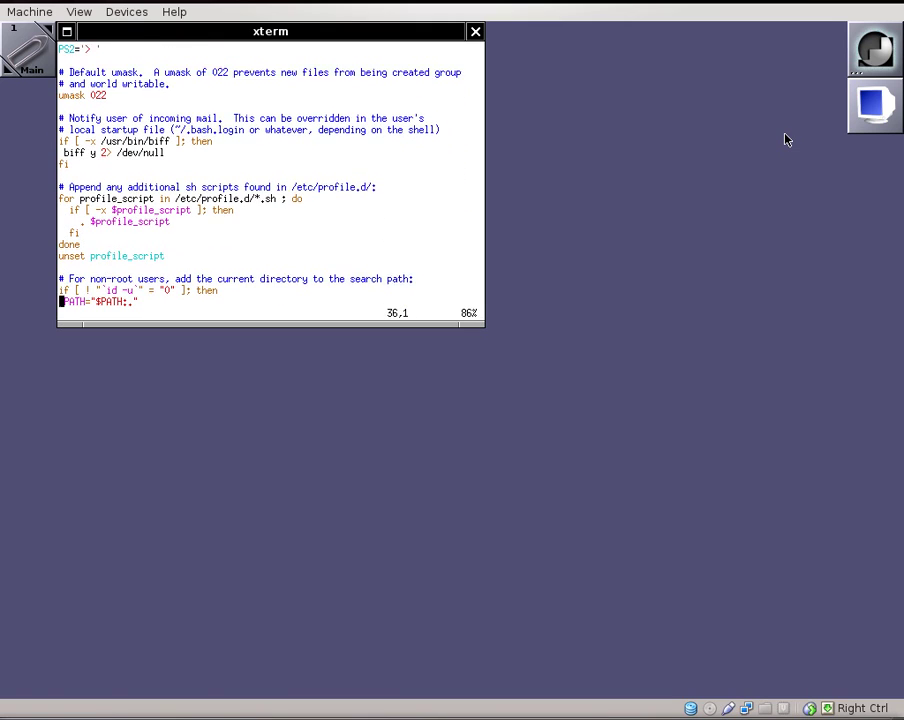
key(k)
key(k)
key(k)
key(k)
key(k)
key(k)
key(k)
key(k)
key(k)
key(k)
key(k)
key(k)
key(k)
key(k)
key(k)
key(k)
key(k)
key(k)
key(k)
key(k)
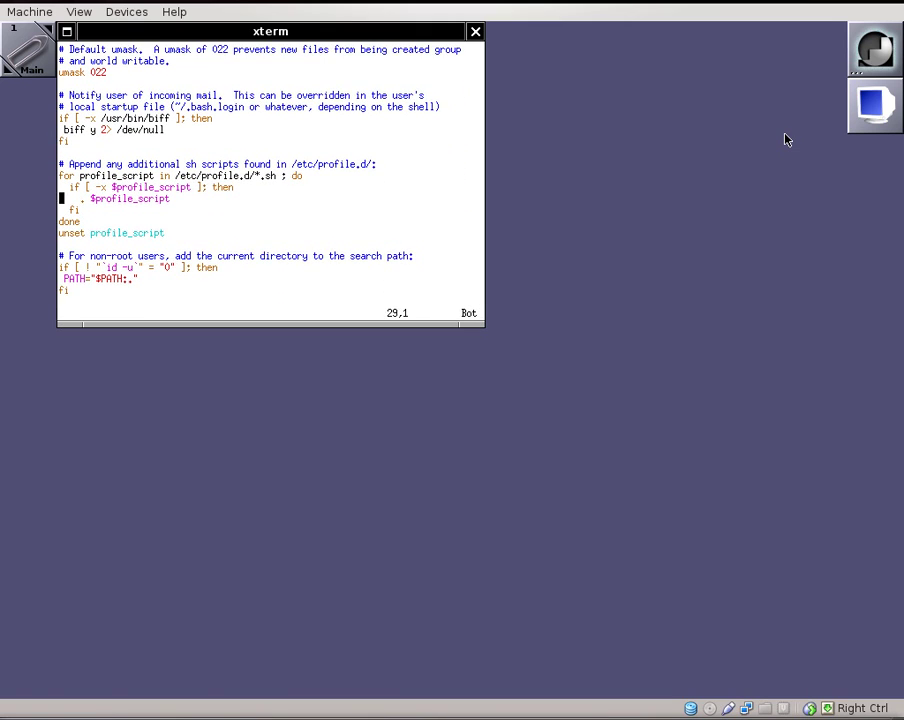
key(j)
key(j)
key(j)
key(j)
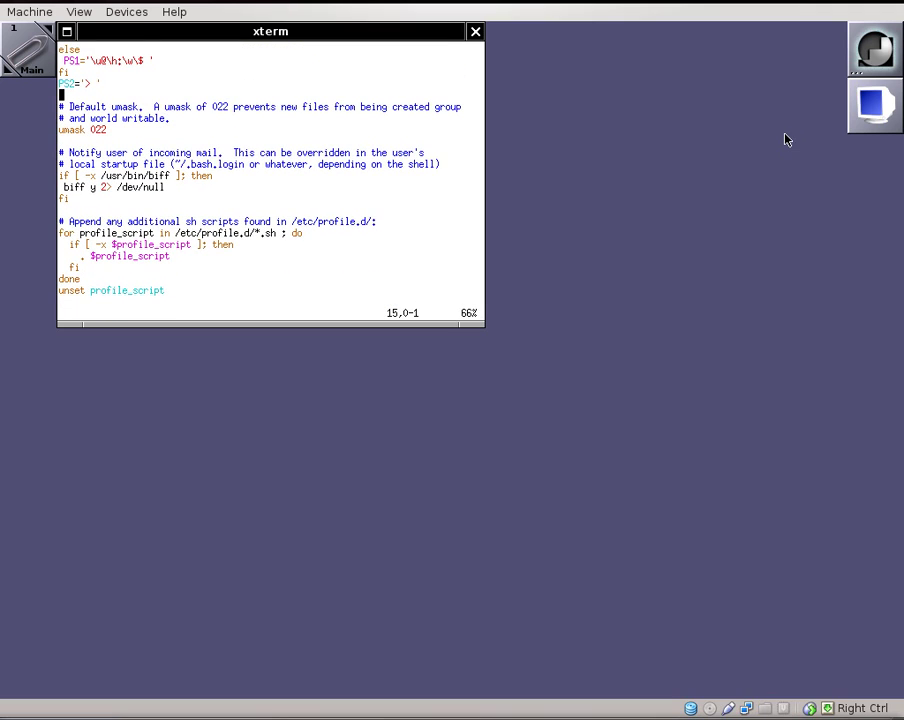
key(d)
key(shift+g)
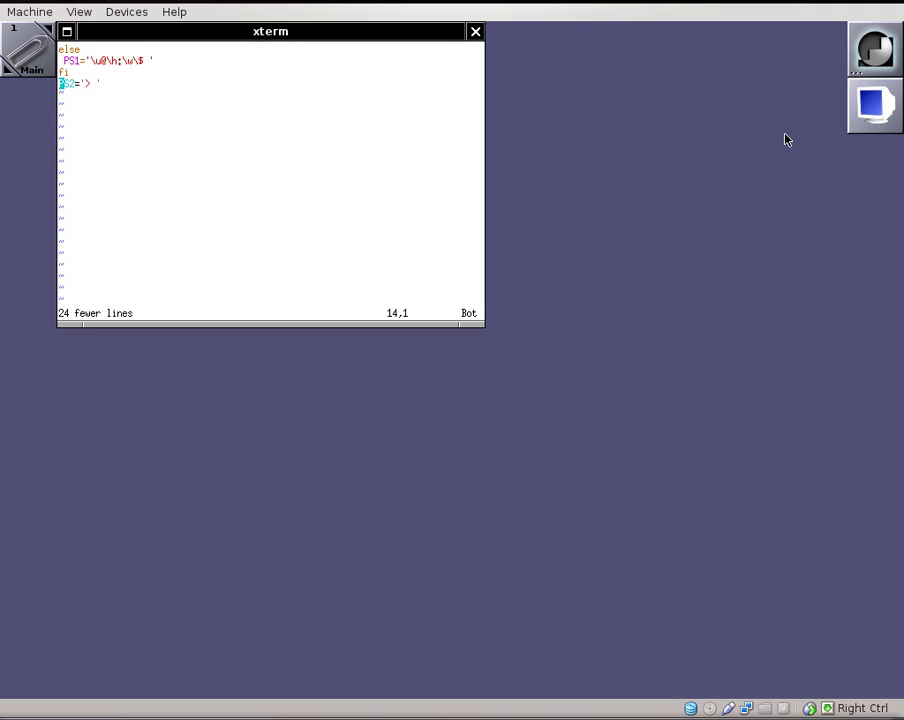
Review the remaining prompt block and save ~/.bashrc with :wq.
key(k)
key(k)
key(k)
key(k)
key(k)
key(k)
key(k)
key(k)
key(k)
key(k)
key(k)
key(k)
key(k)
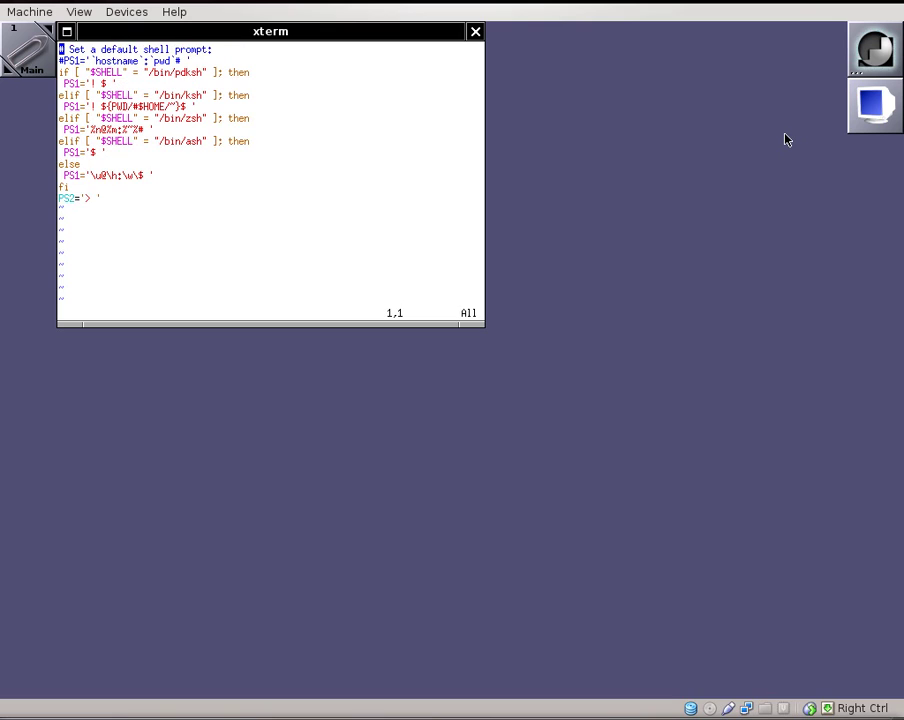
key(j)
key(j)
key(j)
key(shift+g)
key(l)
text(:wq)
key(Return)
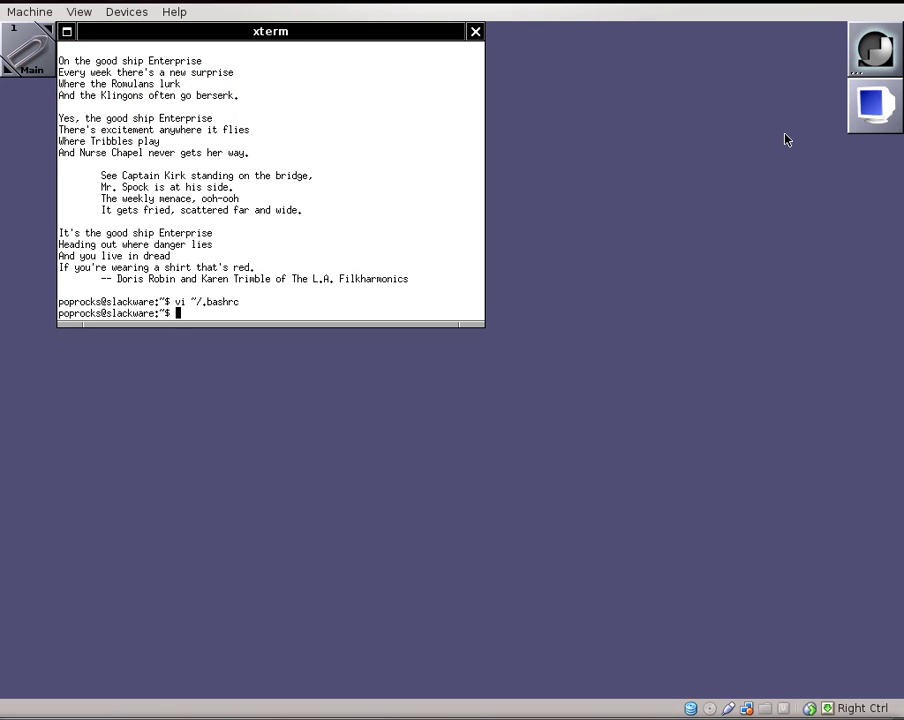
Exit the shell and launch a new xterm from the desktop menu's run prompt.
text(exit)
key(Return)
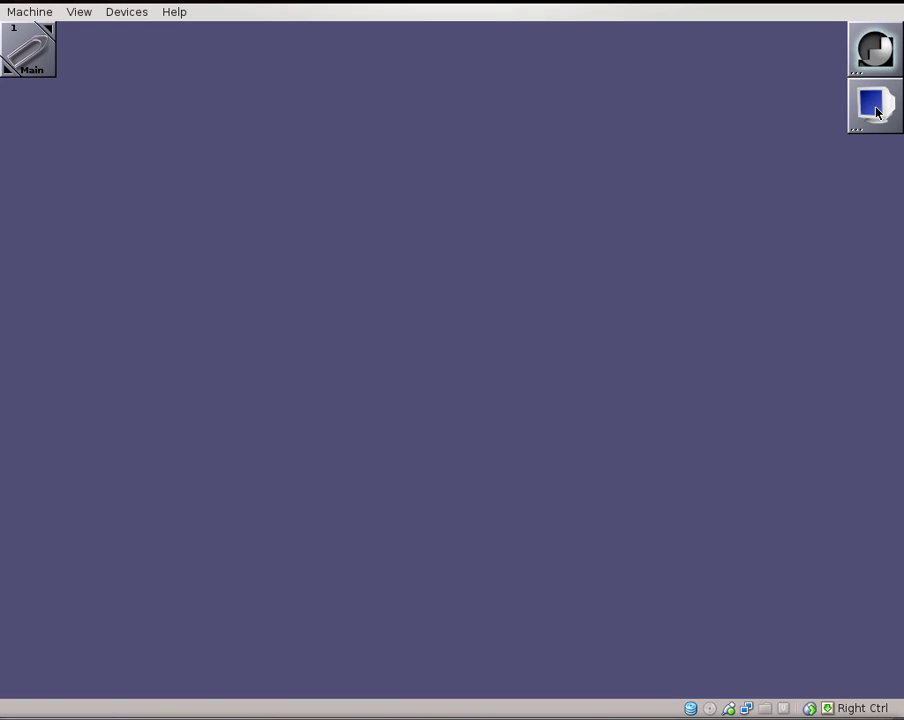
right_click(622, 108)
click(619, 145)
text(xterm)
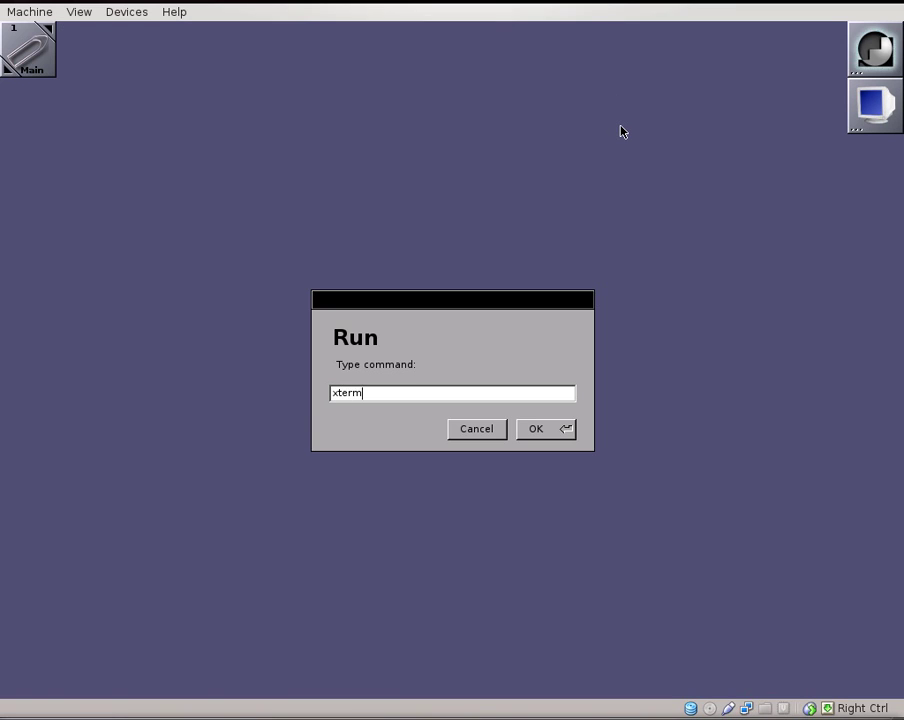
key(Return)
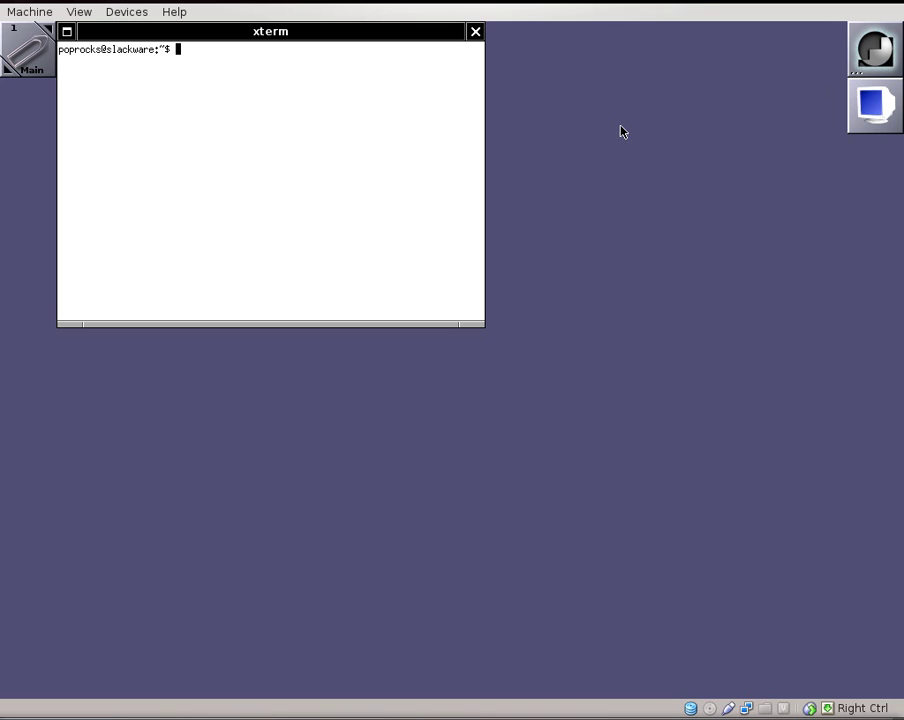
Swap it for a dock-launched xterm centred on screen and list the home folder.
text(exit)
key(Return)
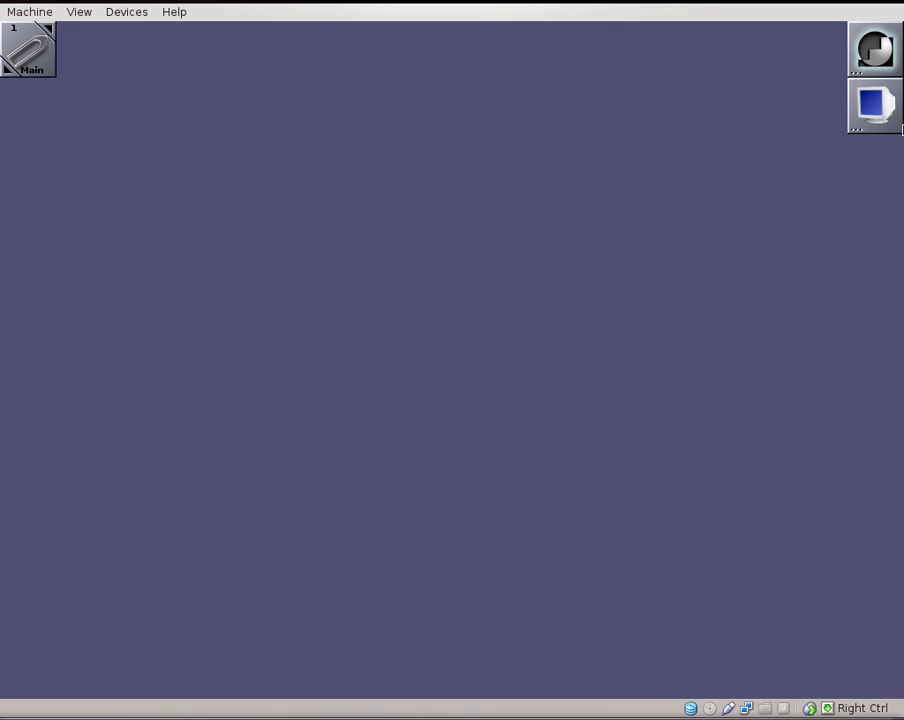
double_click(900, 113)
drag(300, 30, 450, 148)
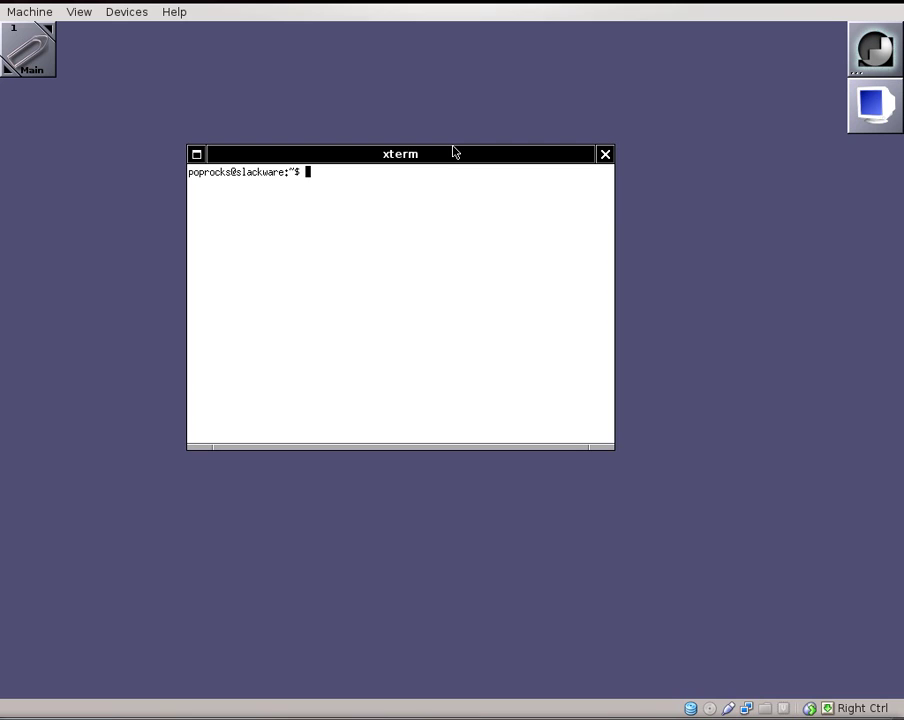
text(ls)
key(Return)
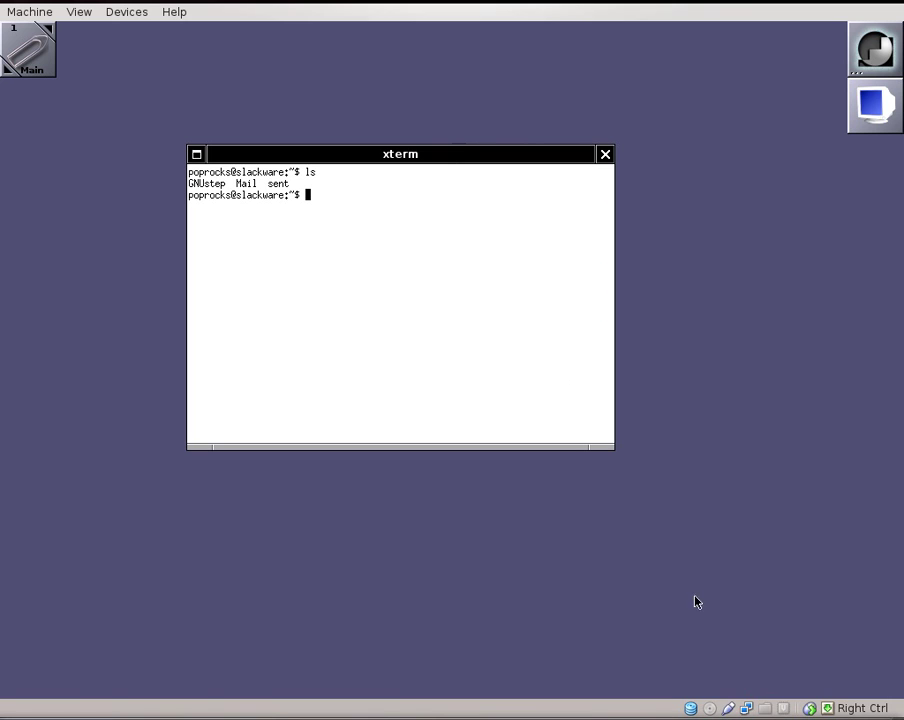
Clear the terminal and echo '. /etc/profile.d/coreutils-dircolors.sh' to preview the sourcing line.
key(ctrl+l)
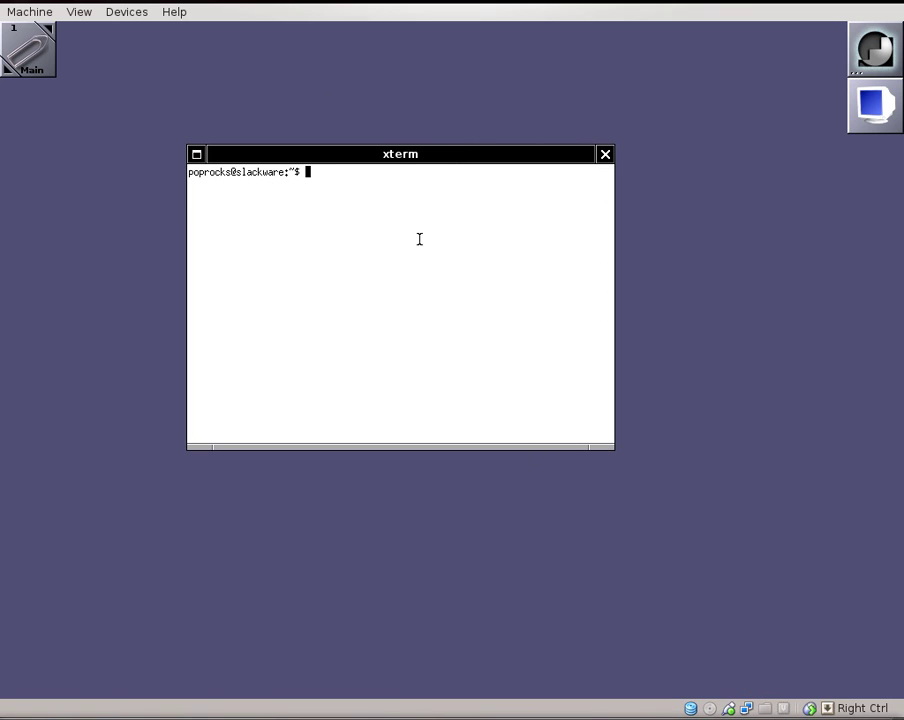
drag(397, 161, 478, 222)
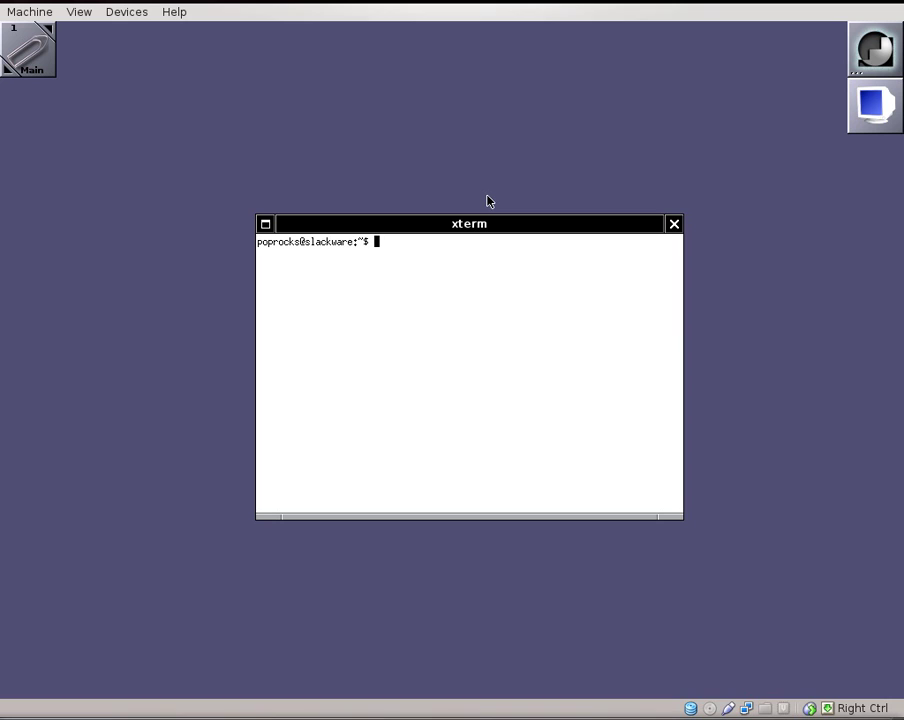
text(echo)
key(BackSpace)
key(BackSpace)
key(BackSpace)
key(BackSpace)
key(BackSpace)
text(.)
key(BackSpace)
key(BackSpace)
text(ehco)
key(BackSpace)
key(BackSpace)
key(BackSpace)
text(cho . /etc/profile.d/)
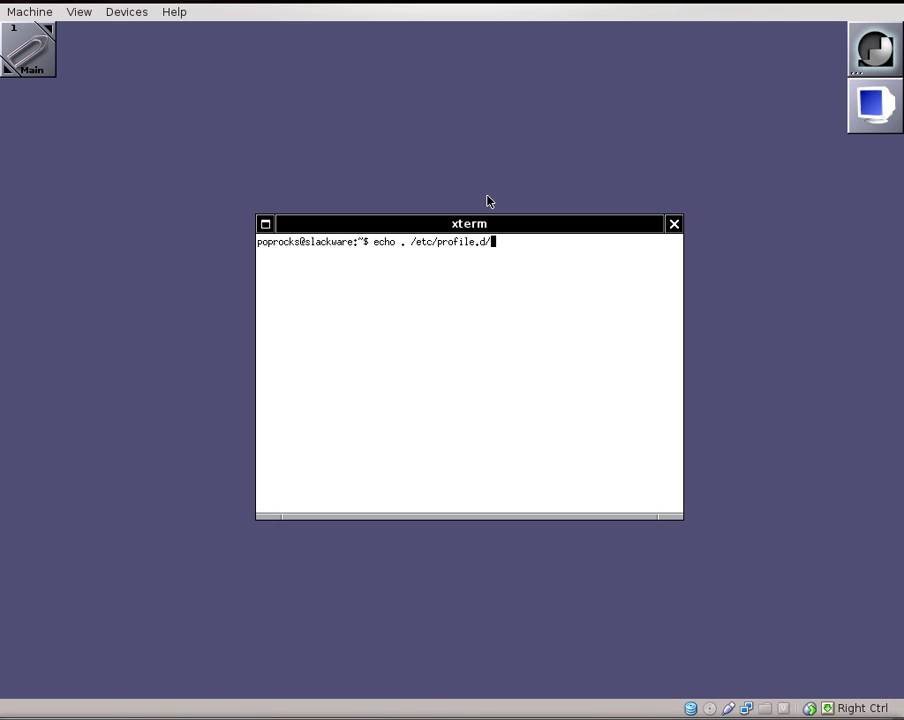
key(Tab)
key(Tab)
text(c)
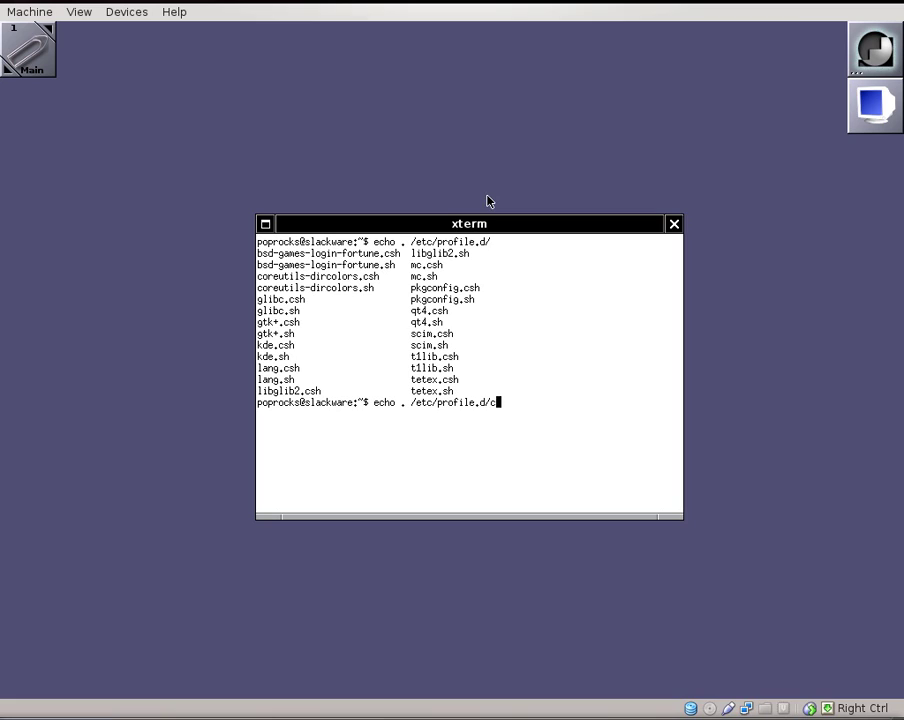
key(Tab)
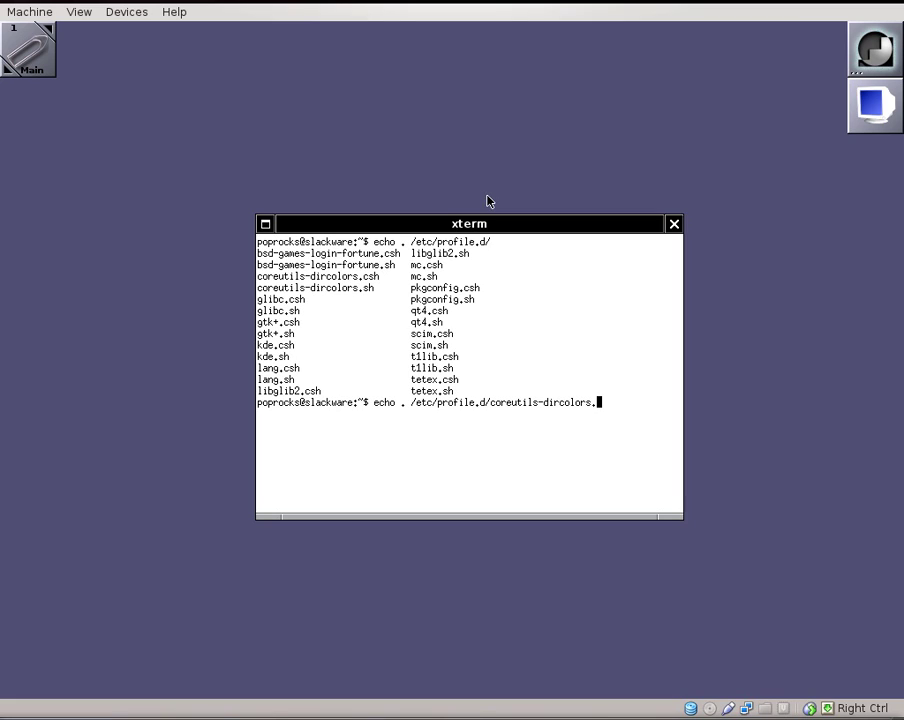
text(s)
key(Tab)
key(Return)
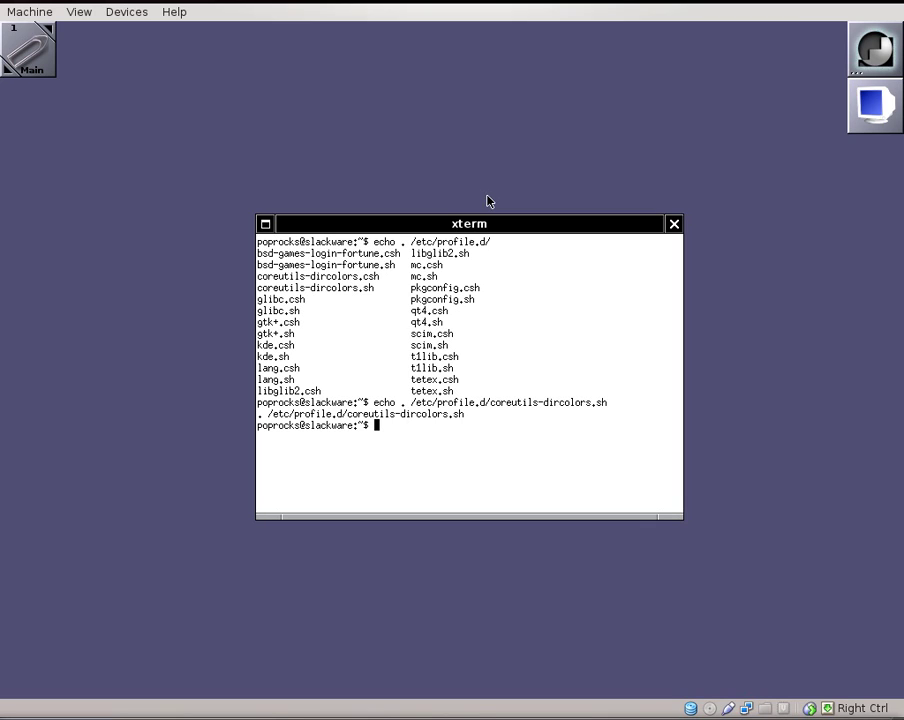
Append that echoed line to ~/.bashrc using '>> ~/.bashrc'.
key(Up)
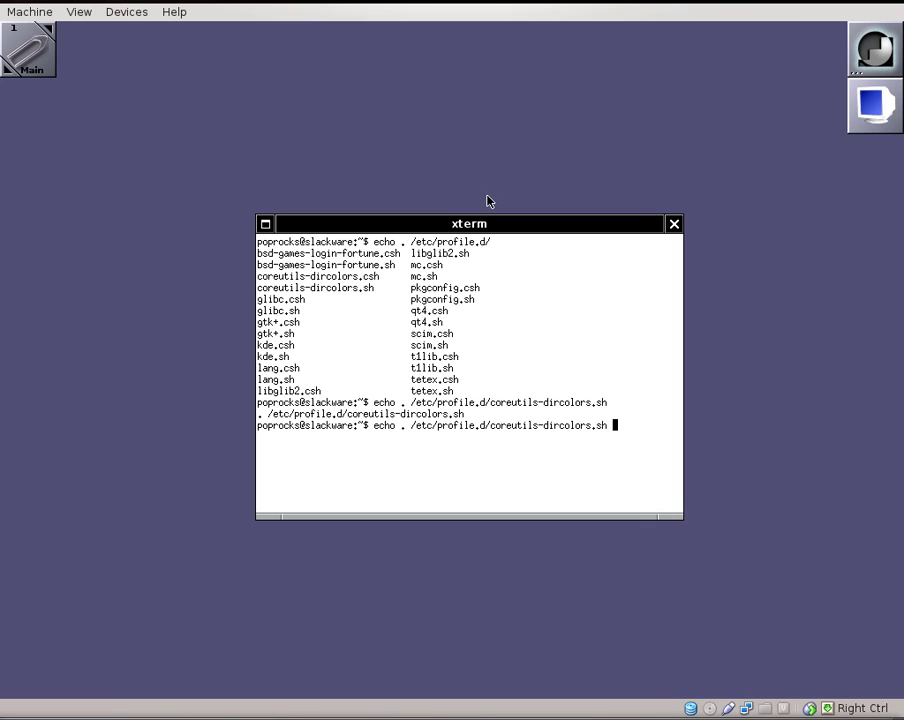
text(>> ~/.bashrc)
key(Return)
Check in vi that ~/.bashrc ends with the dircolors line, then quit with :q.
text(vi)
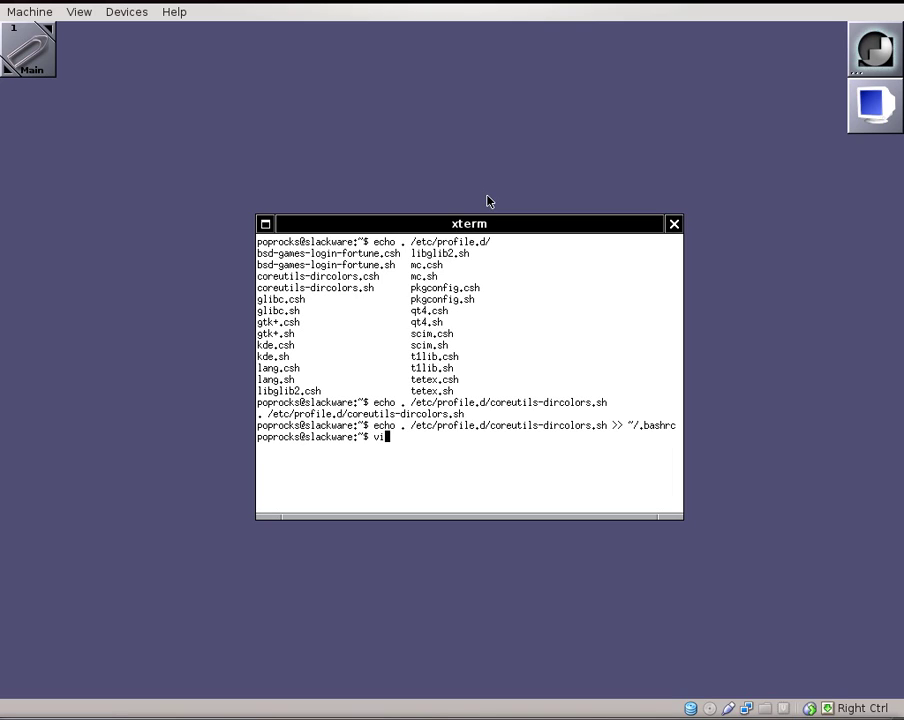
text( ~/.bashrc)
key(Return)
key(Down)
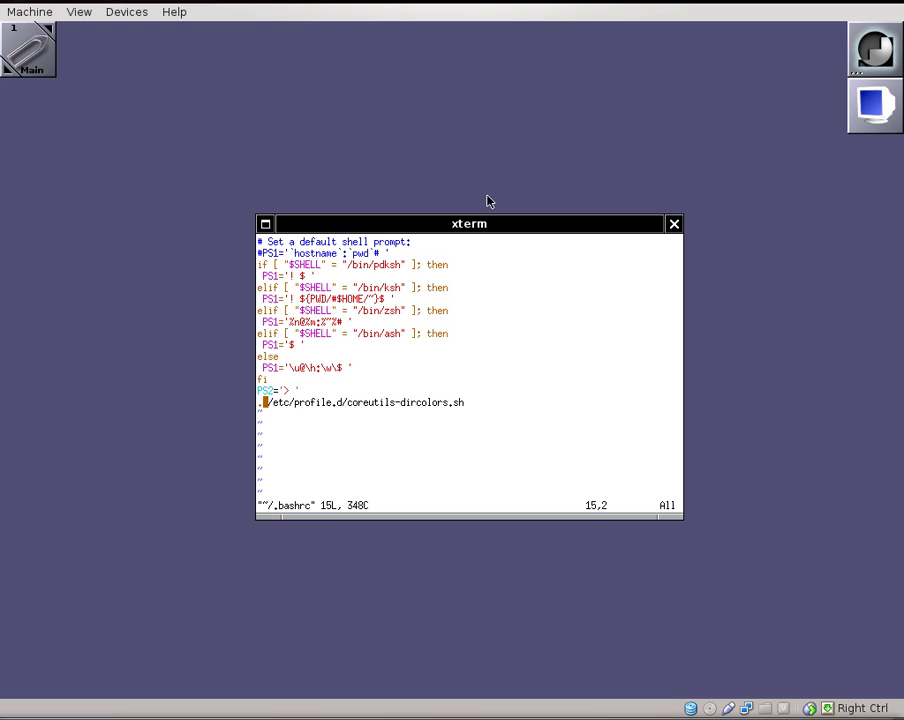
key(Right)
key(Right)
key(Right)
key(Right)
key(Right)
key(Right)
key(Right)
key(Right)
key(Right)
key(Right)
key(Right)
key(Right)
key(Right)
key(Right)
key(Right)
key(Right)
key(Right)
key(Right)
key(Right)
key(Right)
text(:q)
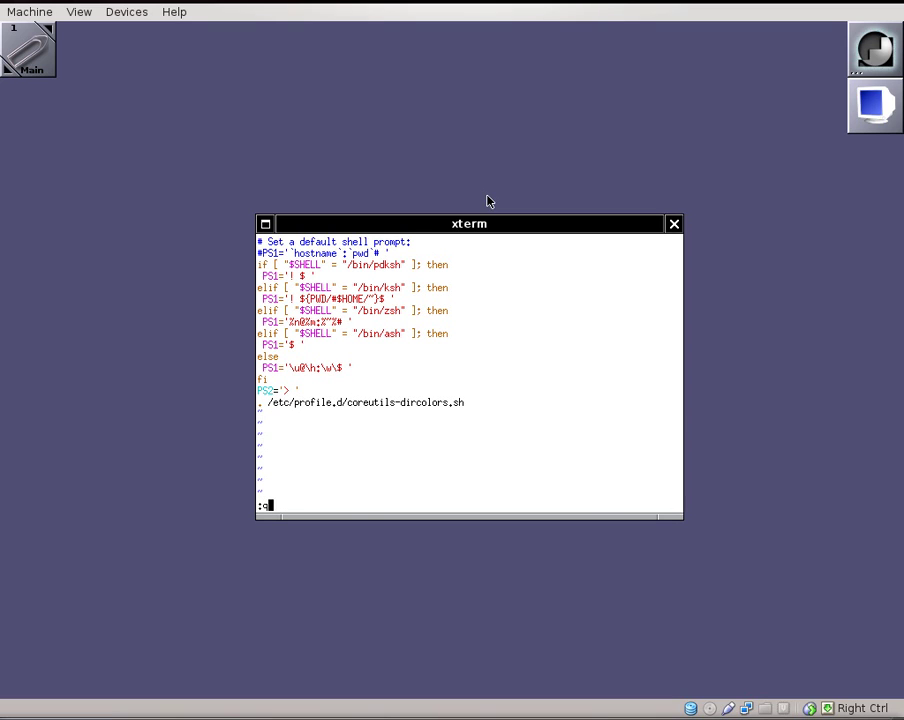
key(Return)
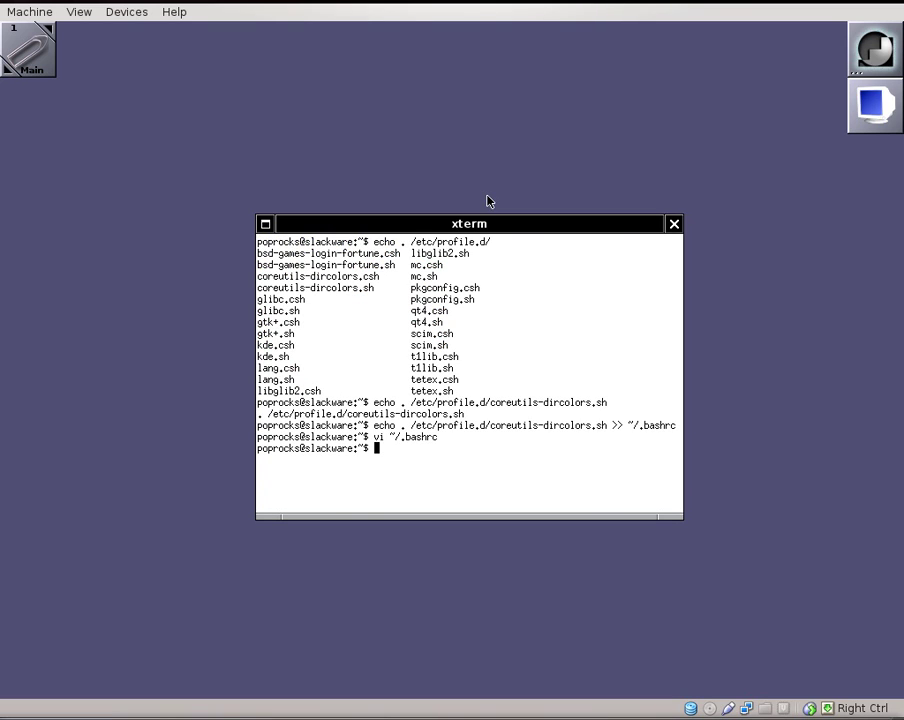
Open a fresh xterm from the dock and run ls to see coloured directories.
text(exit)
key(Return)
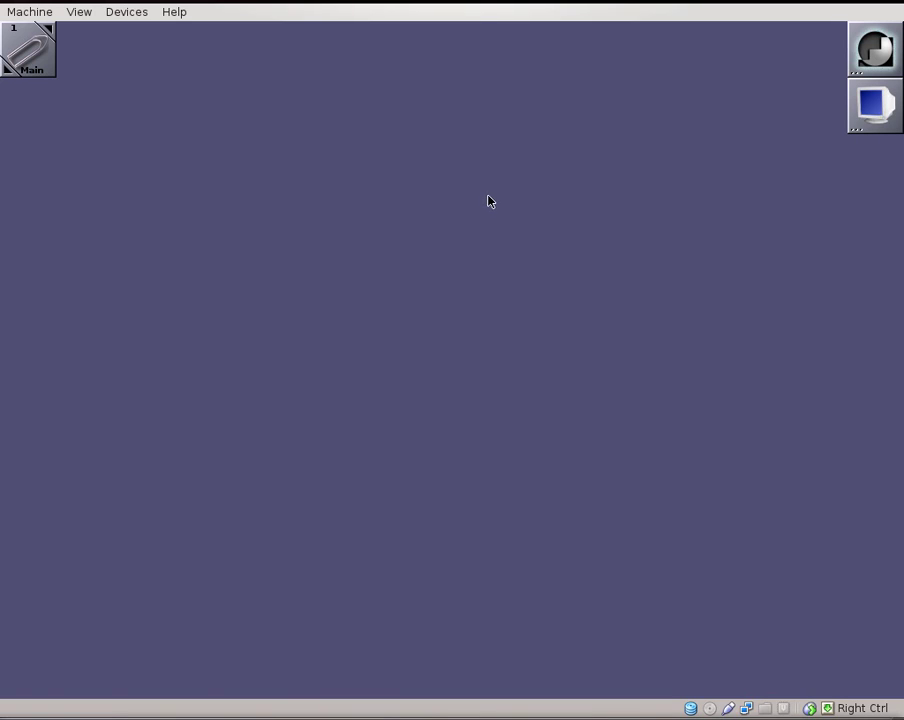
double_click(856, 124)
text(ls)
key(Return)
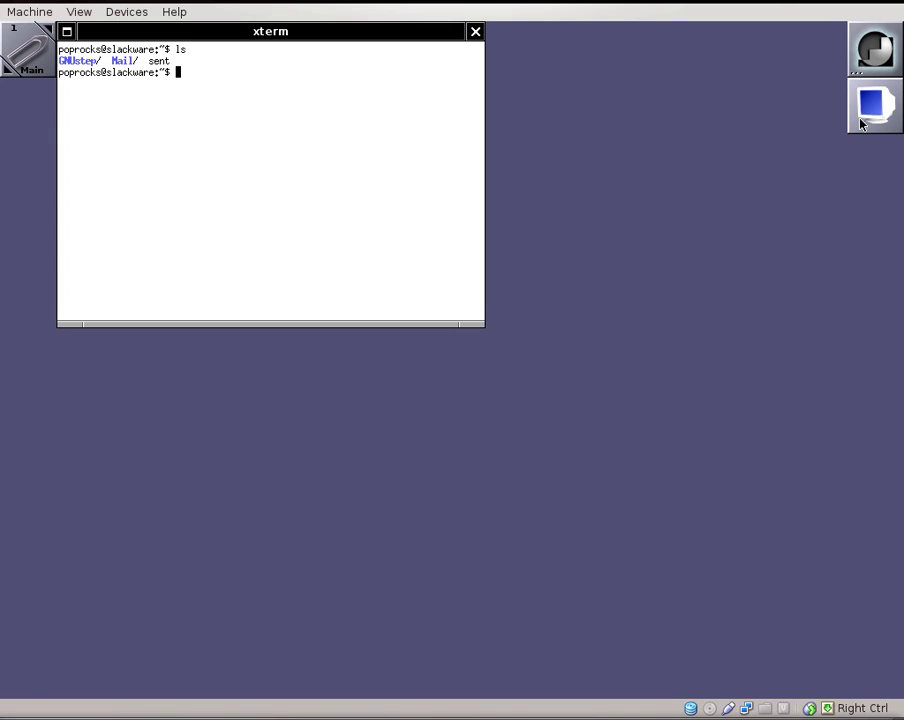
Become root and copy the user's .bashrc into /root/ and /etc/skel/.
text(su)
key(Return)
key(Return)
text(ls)
key(Return)
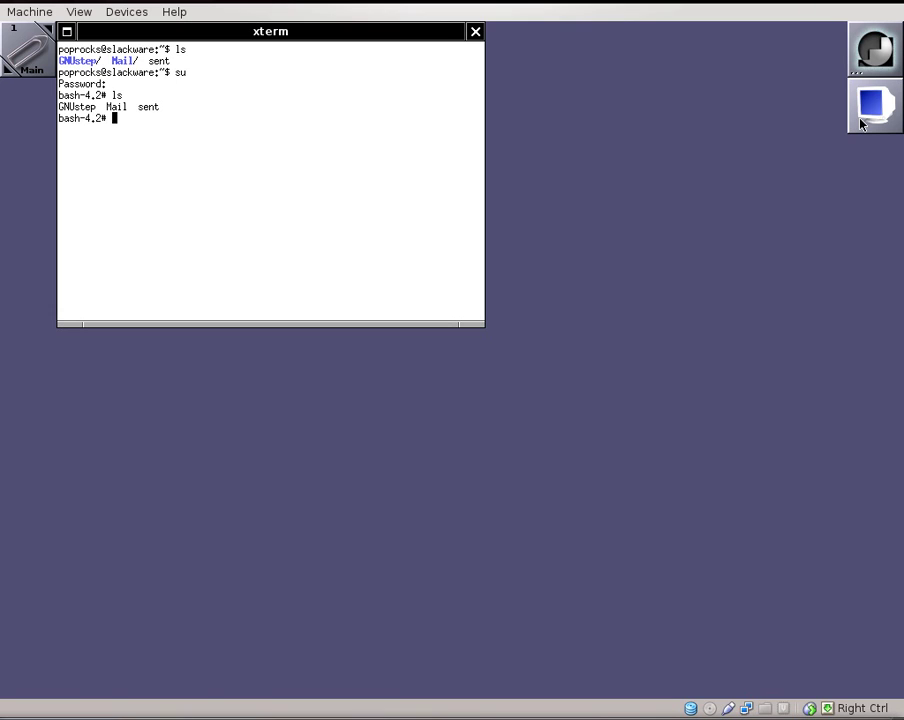
text(cp /home/poprocks/.bashrc )
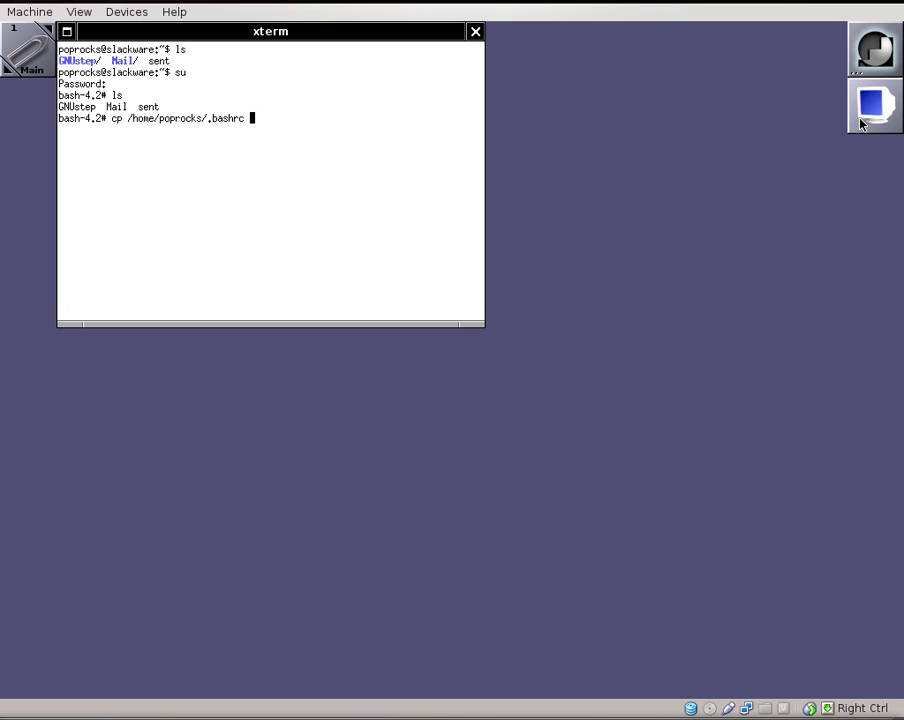
text(/root/)
key(Return)
text(cp /home/poprocks/.bash)
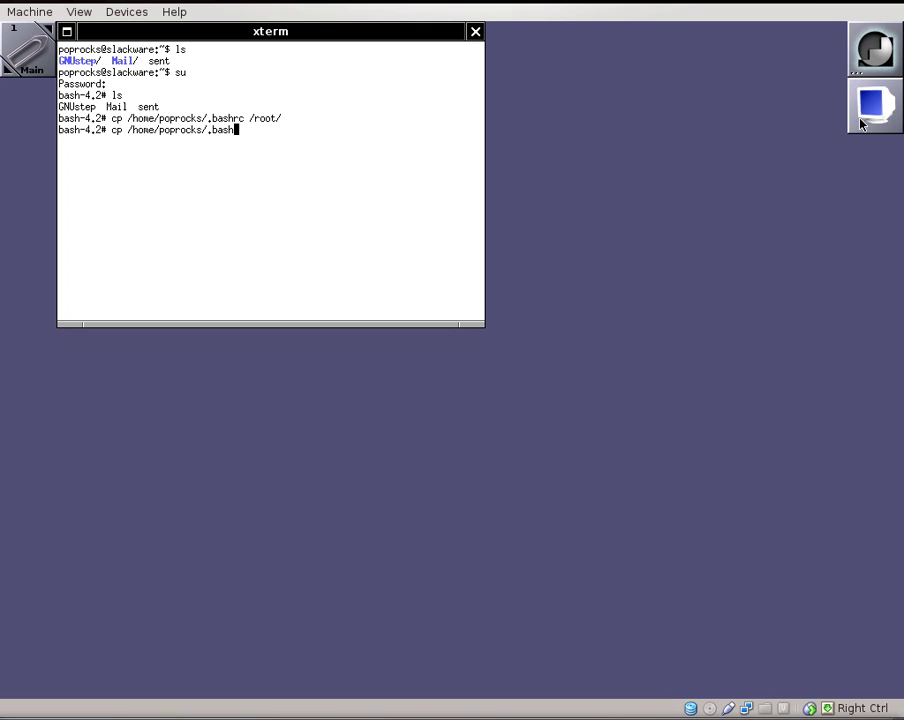
text(rc /etc/skel/)
key(Return)
List /etc/skel to verify the copied .bashrc and check .screenrc.
text(ls -l /etc/skel/)
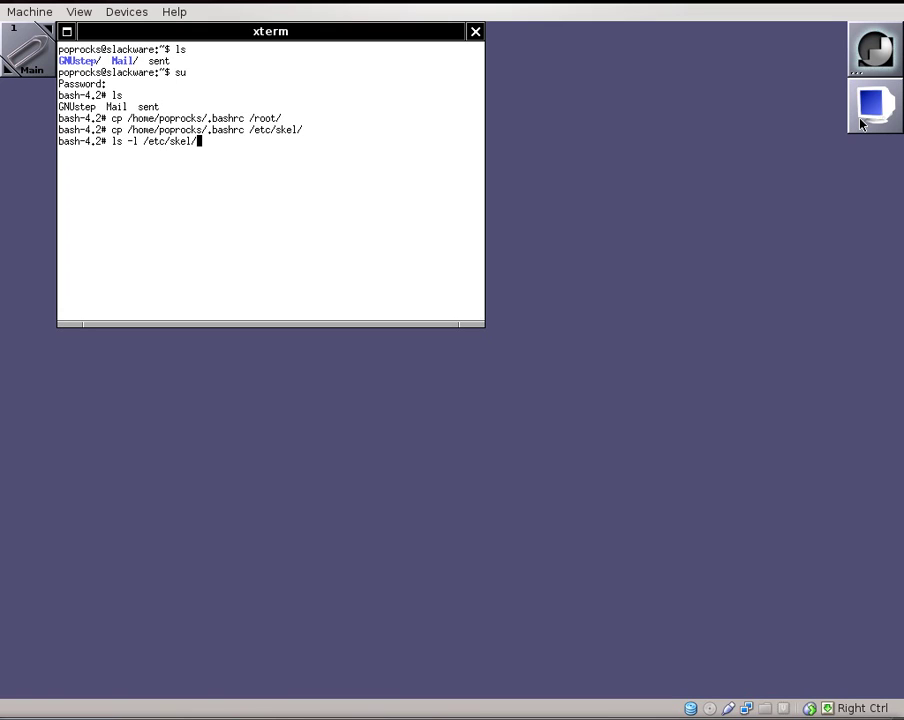
key(Return)
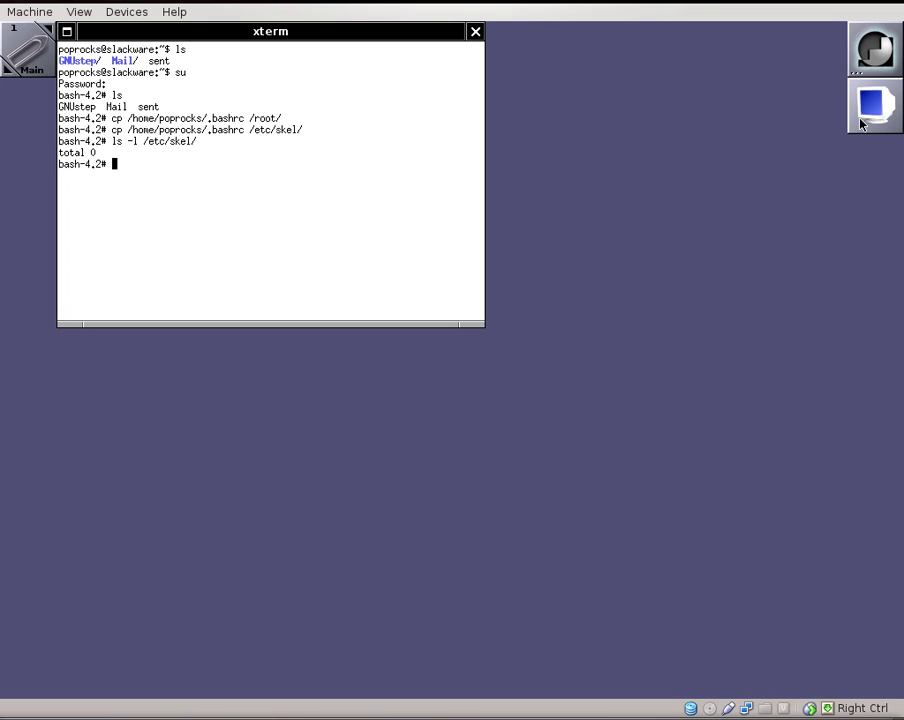
text(ls -l /etc/skel/.bashrc)
key(Return)
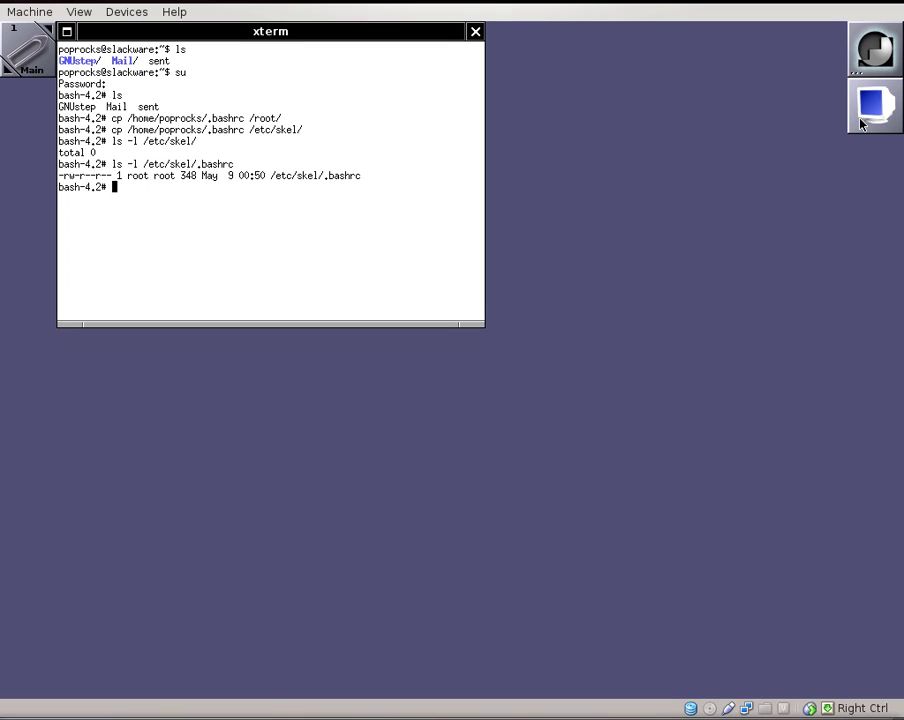
text(ls -l /etc/skel/.s)
key(Tab)
text(r)
key(Return)
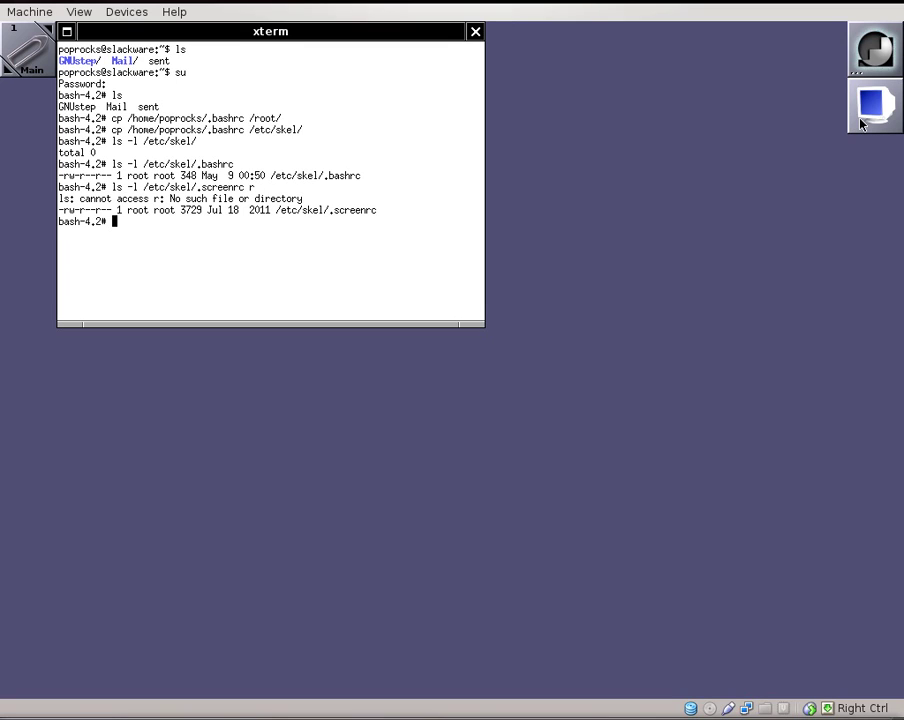
key(Up)
key(BackSpace)
key(BackSpace)
key(BackSpace)
key(BackSpace)
key(BackSpace)
key(BackSpace)
key(BackSpace)
key(BackSpace)
key(BackSpace)
key(BackSpace)
key(BackSpace)
key(BackSpace)
key(BackSpace)
key(BackSpace)
key(BackSpace)
key(BackSpace)
key(BackSpace)
key(BackSpace)
key(BackSpace)
key(BackSpace)
key(BackSpace)
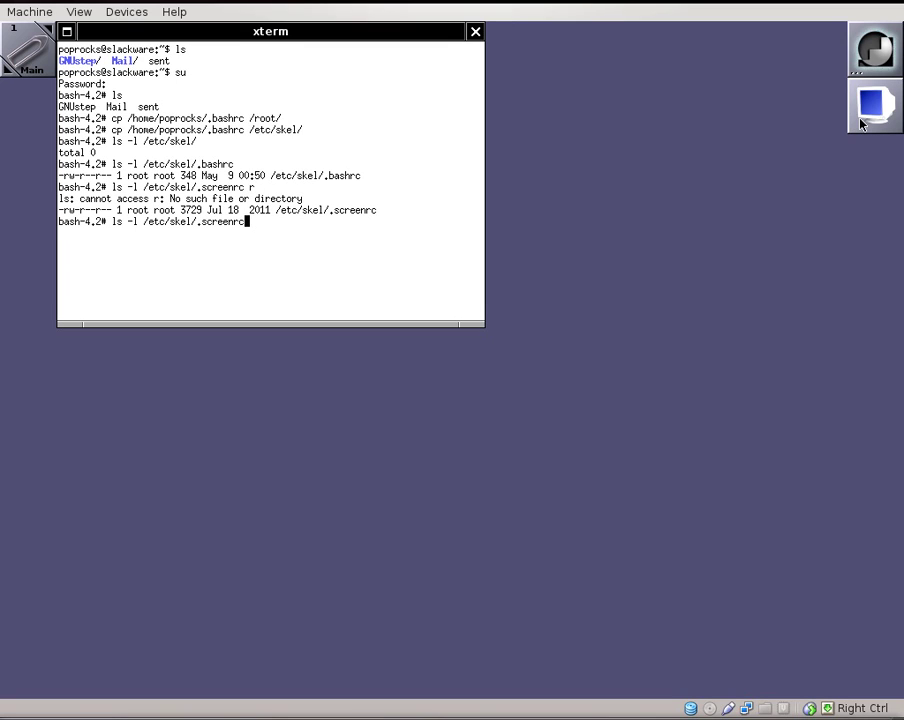
Leave the root shell and su again to get the custom root prompt.
text(exit)
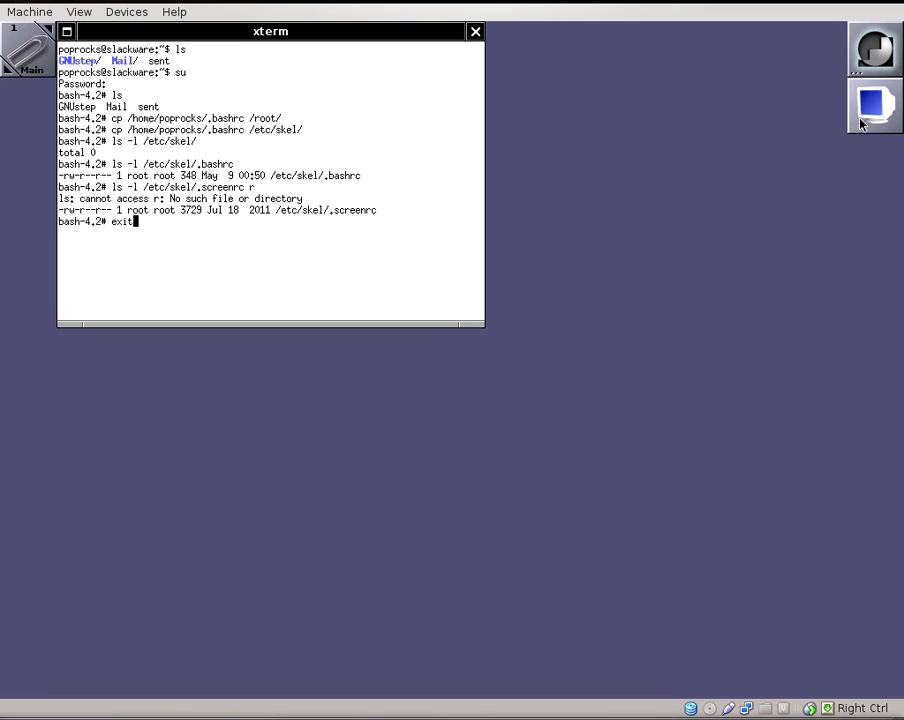
key(Return)
text(su)
key(Return)
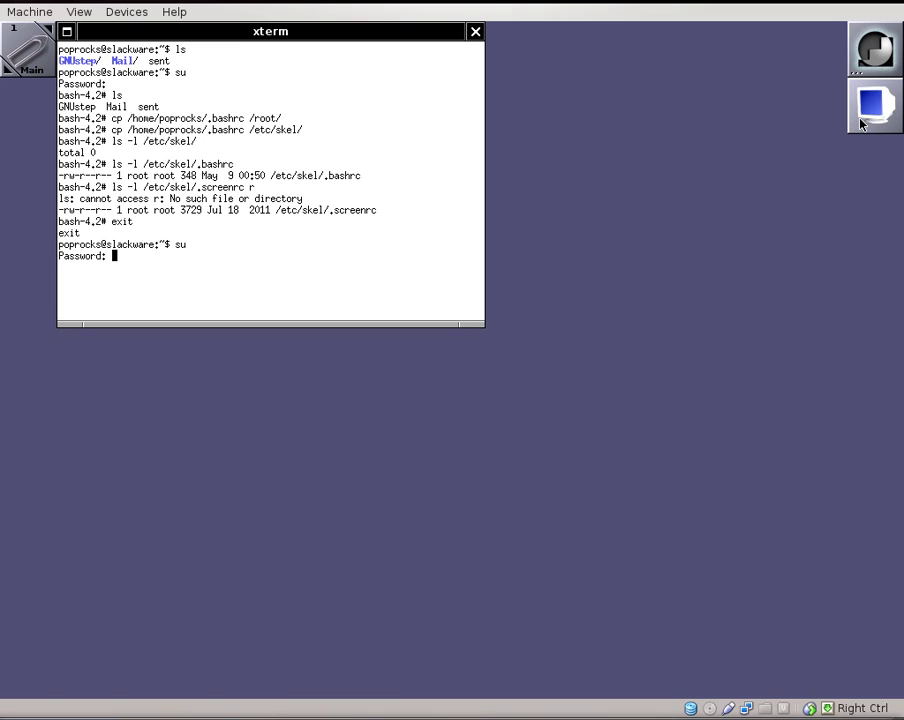
key(Return)
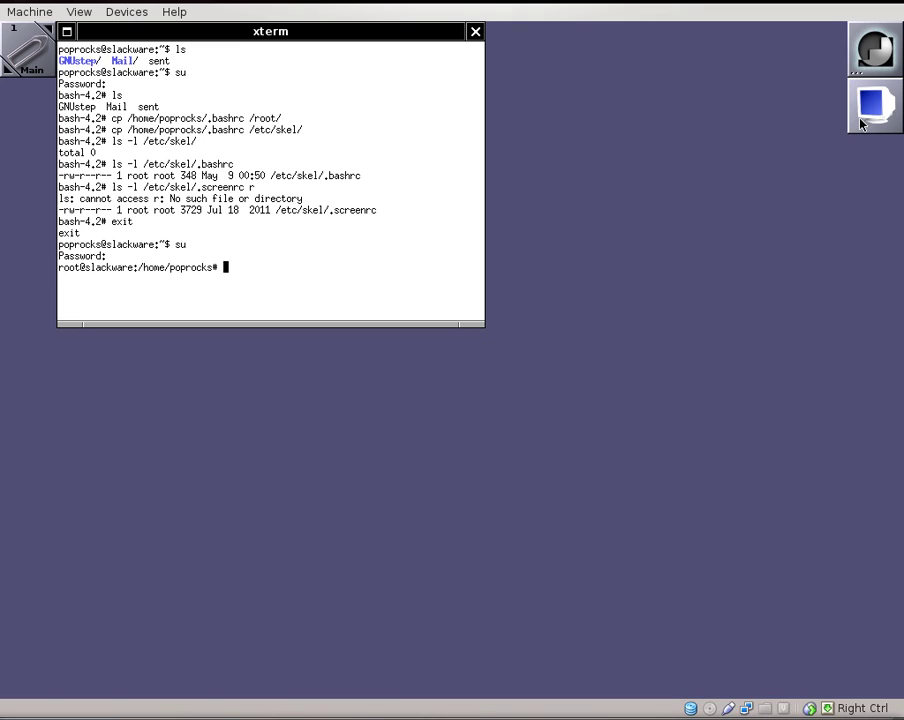